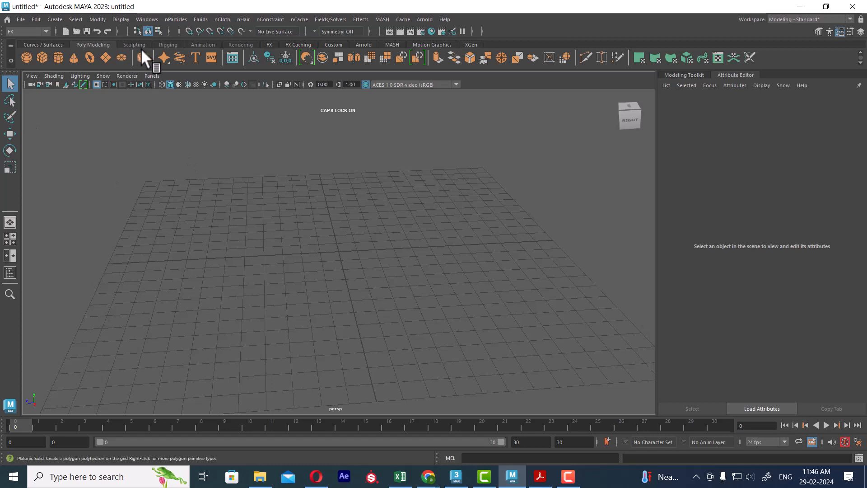
Open the Content Browser and move its window aside to free the viewport's working area
{"action": "left_click", "coordinate": [23, 30]}
{"action": "left_click", "coordinate": [23, 31]}
{"action": "left_click", "coordinate": [148, 20]}
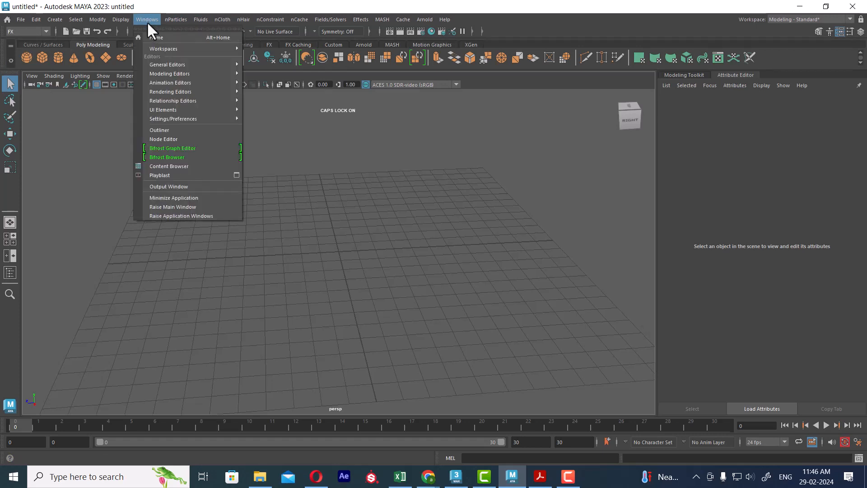
{"action": "left_click", "coordinate": [195, 166]}
{"action": "mouse_move", "coordinate": [303, 100]}
{"action": "left_mouse_down"}
{"action": "mouse_move", "coordinate": [638, 101]}
{"action": "mouse_move", "coordinate": [672, 92]}
{"action": "left_mouse_up"}
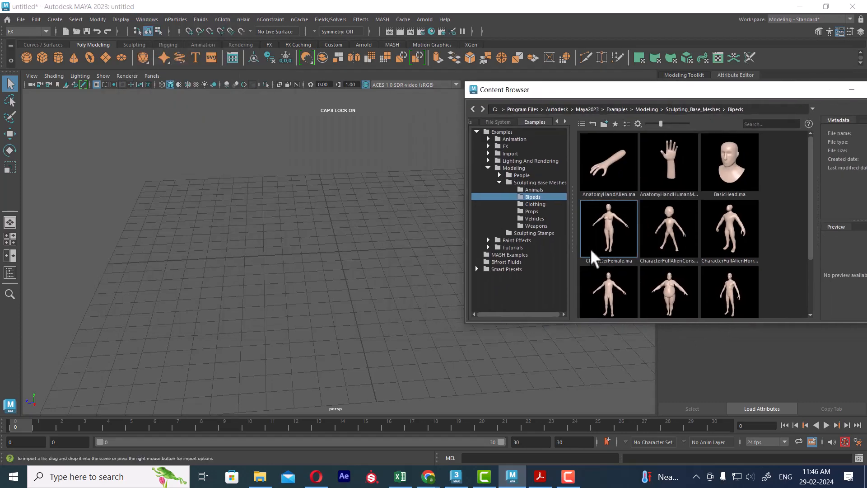
Load the birchBlowingLight brush from the Paint Effects Trees examples and enlarge the brush size
{"action": "double_click", "coordinate": [519, 239]}
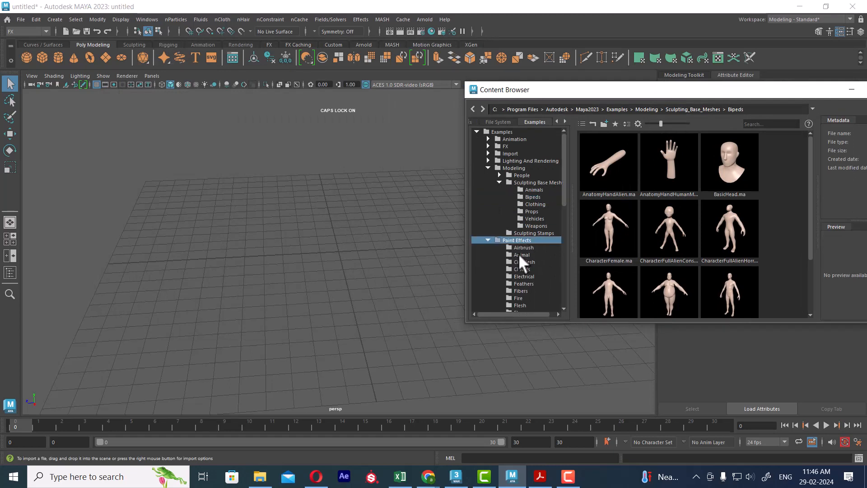
{"action": "left_click", "coordinate": [523, 247]}
{"action": "scroll", "coordinate": [537, 266], "scroll_direction": "down", "scroll_amount": 3}
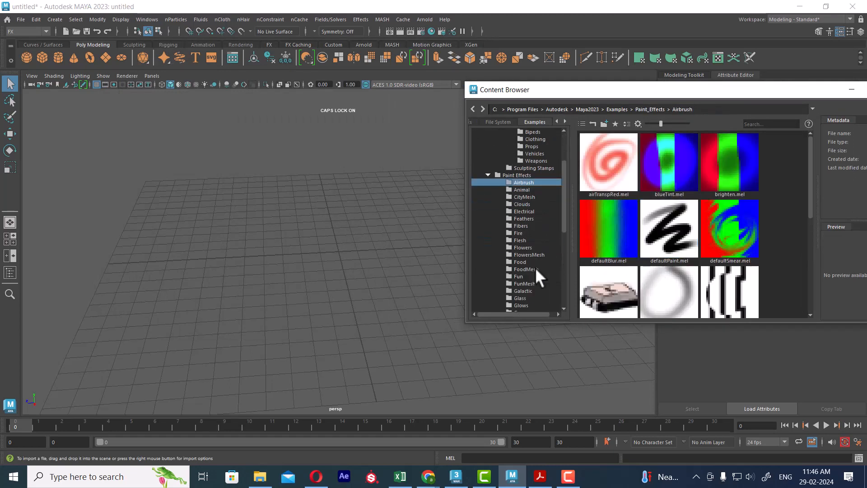
{"action": "scroll", "coordinate": [518, 248], "scroll_direction": "down", "scroll_amount": 6}
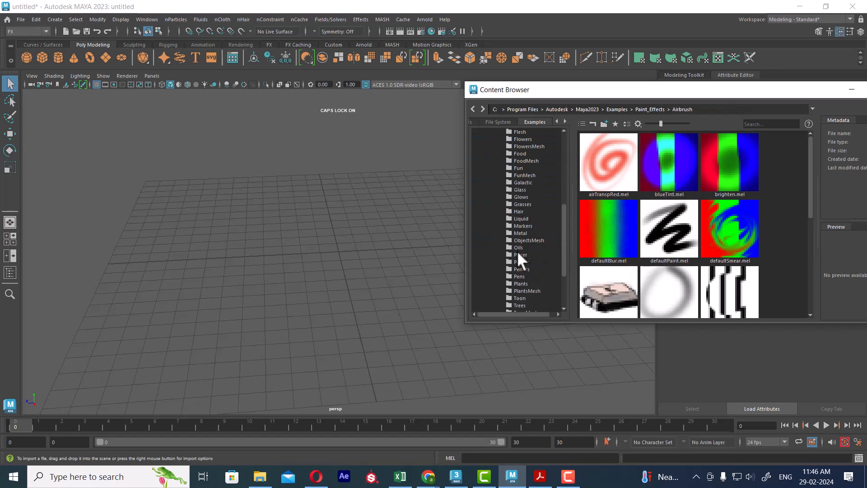
{"action": "left_click", "coordinate": [521, 283]}
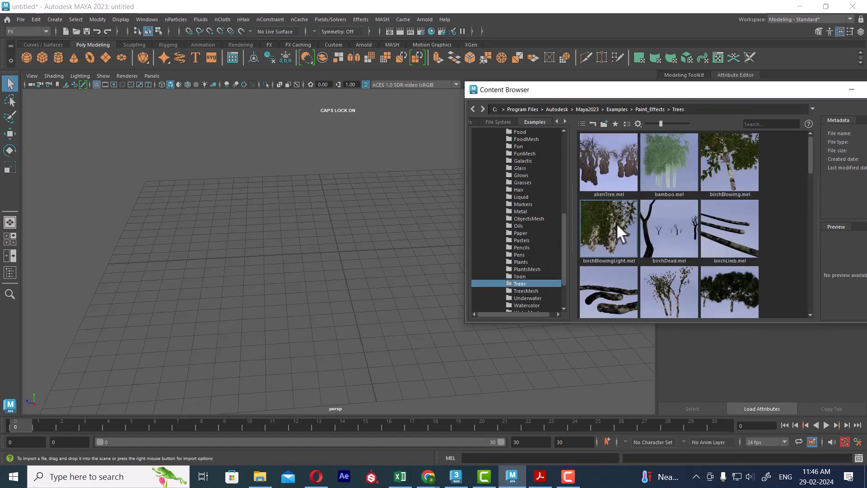
{"action": "left_click", "coordinate": [610, 234]}
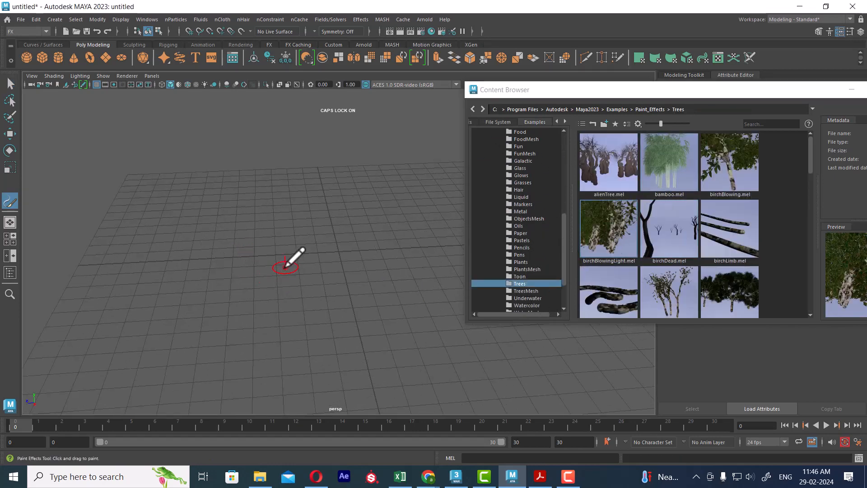
{"action": "key", "text": "b"}
{"action": "left_click_drag", "start_coordinate": [274, 270], "coordinate": [330, 265]}
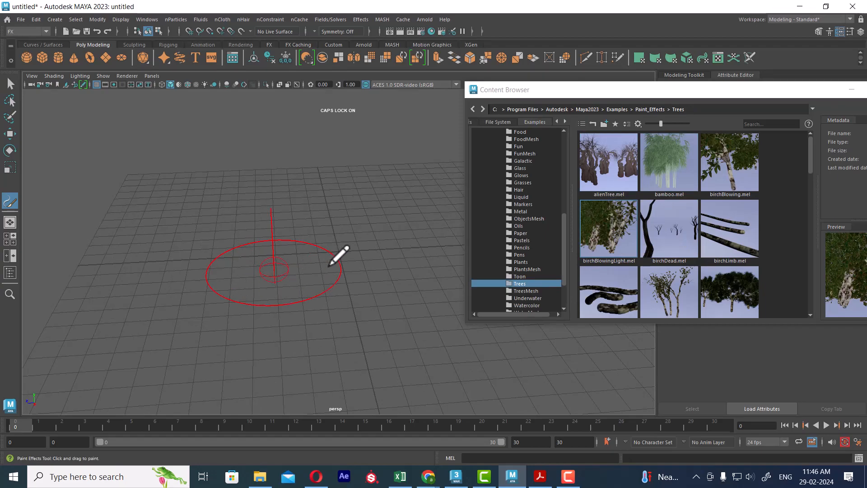
{"action": "mouse_move", "coordinate": [351, 227]}
{"action": "left_mouse_down"}
{"action": "mouse_move", "coordinate": [330, 246]}
{"action": "mouse_move", "coordinate": [344, 278]}
{"action": "left_mouse_up"}
{"action": "mouse_move", "coordinate": [300, 296]}
{"action": "left_mouse_down", "text": "alt"}
{"action": "mouse_move", "coordinate": [400, 287]}
{"action": "mouse_move", "coordinate": [360, 295]}
{"action": "left_mouse_up", "text": "alt"}
{"action": "scroll", "coordinate": [361, 295], "scroll_direction": "down", "scroll_amount": 9}
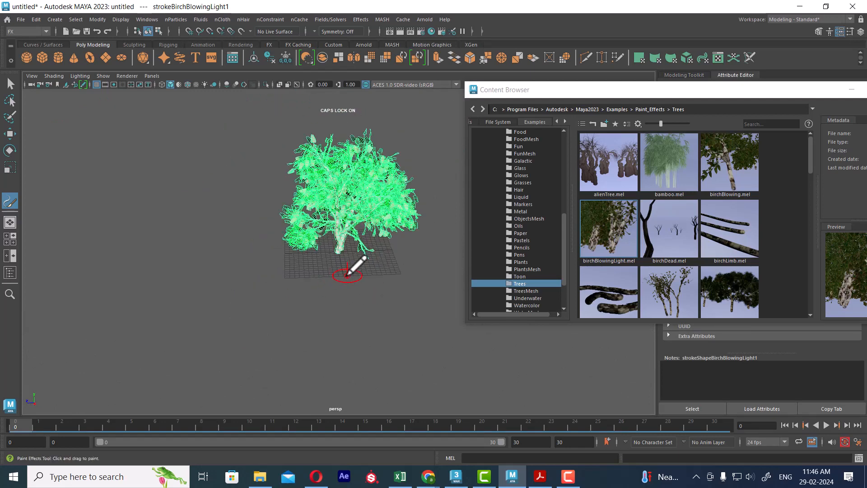
{"action": "key", "text": "ctrl+z"}
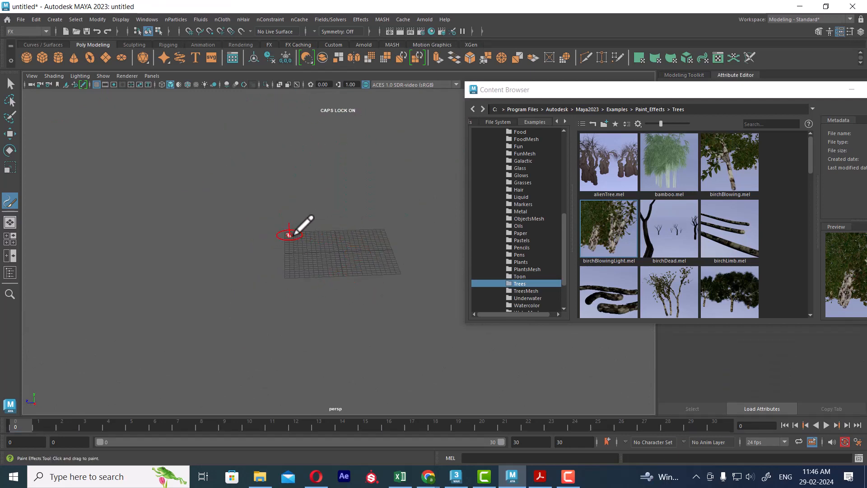
Paint one stroke of birchBlowingLight trees across the far part of the grid and minimize the Content Browser
{"action": "left_click_drag", "start_coordinate": [290, 235], "coordinate": [367, 245]}
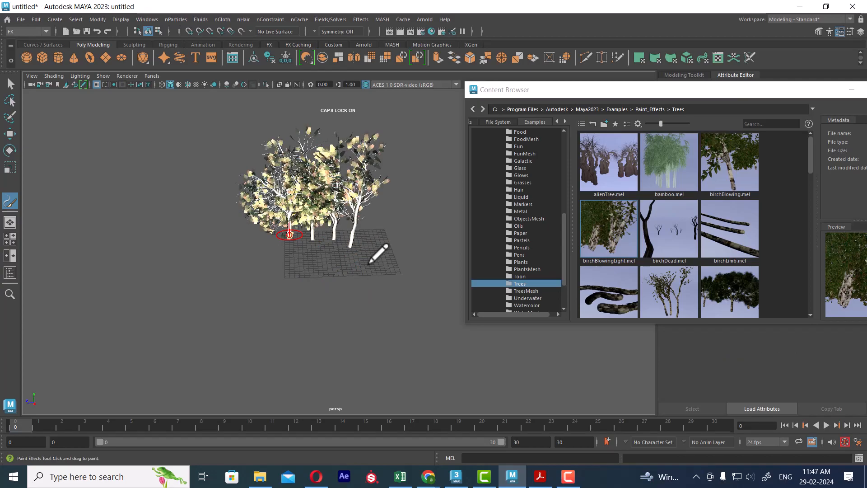
{"action": "left_click_drag", "start_coordinate": [351, 326], "coordinate": [364, 300], "text": "alt"}
{"action": "right_click_drag", "start_coordinate": [364, 300], "coordinate": [392, 376], "text": "alt"}
{"action": "left_click_drag", "start_coordinate": [408, 330], "coordinate": [364, 316], "text": "alt"}
{"action": "right_click_drag", "start_coordinate": [364, 316], "coordinate": [375, 348], "text": "alt"}
{"action": "left_click_drag", "start_coordinate": [337, 299], "coordinate": [375, 302], "text": "alt"}
{"action": "right_click_drag", "start_coordinate": [362, 303], "coordinate": [388, 343], "text": "alt"}
{"action": "middle_click_drag", "start_coordinate": [368, 301], "coordinate": [378, 326], "text": "alt"}
{"action": "left_click", "coordinate": [853, 89]}
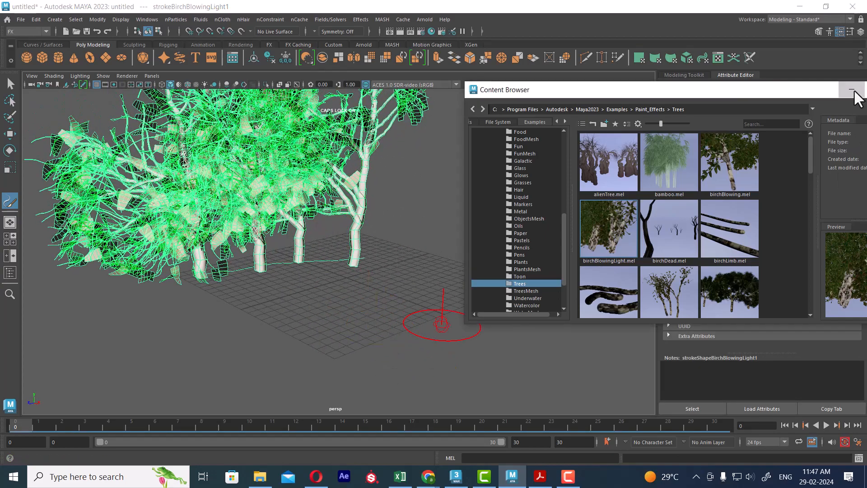
Leave the Paint Effects tool and play the timeline to check the trees' wind motion
{"action": "mouse_move", "coordinate": [485, 305]}
{"action": "left_mouse_down", "text": "alt"}
{"action": "mouse_move", "coordinate": [442, 293]}
{"action": "mouse_move", "coordinate": [499, 290]}
{"action": "mouse_move", "coordinate": [497, 304]}
{"action": "left_mouse_up", "text": "alt"}
{"action": "key", "text": "w"}
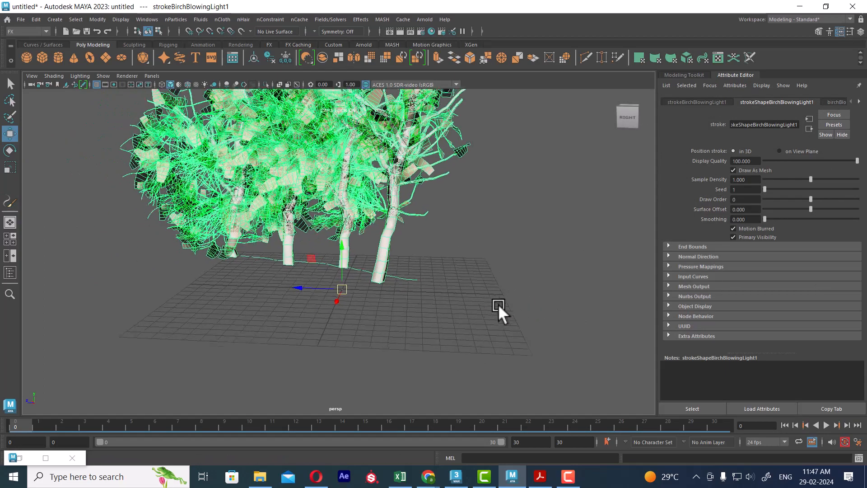
{"action": "right_click_drag", "start_coordinate": [497, 305], "coordinate": [560, 327], "text": "alt"}
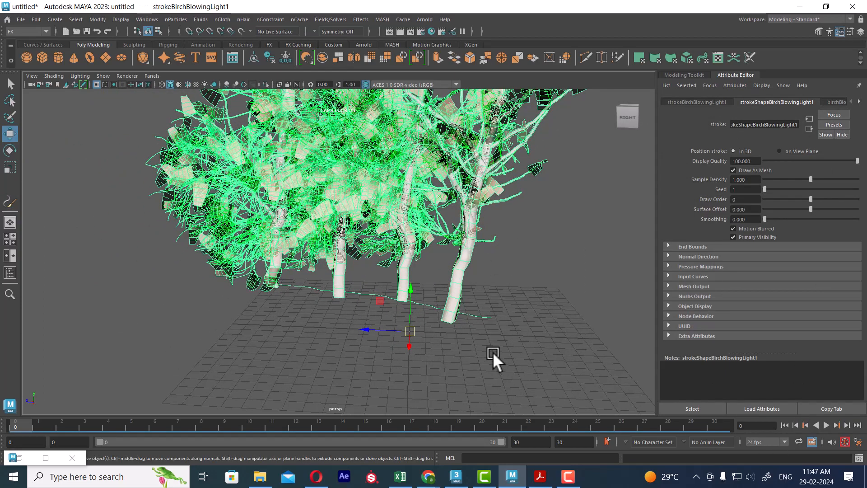
{"action": "left_click_drag", "start_coordinate": [492, 352], "coordinate": [481, 283], "text": "alt"}
{"action": "middle_click_drag", "start_coordinate": [481, 283], "coordinate": [478, 334], "text": "alt"}
{"action": "right_click_drag", "start_coordinate": [479, 335], "coordinate": [459, 340], "text": "alt"}
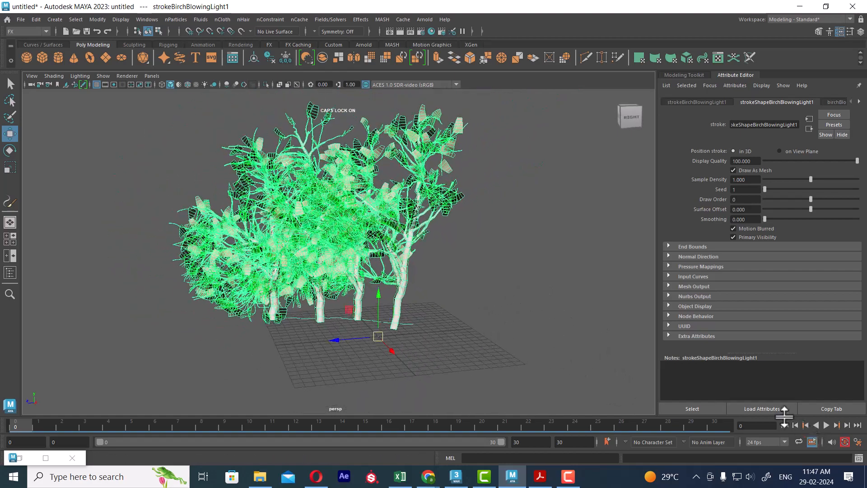
{"action": "left_click", "coordinate": [826, 424]}
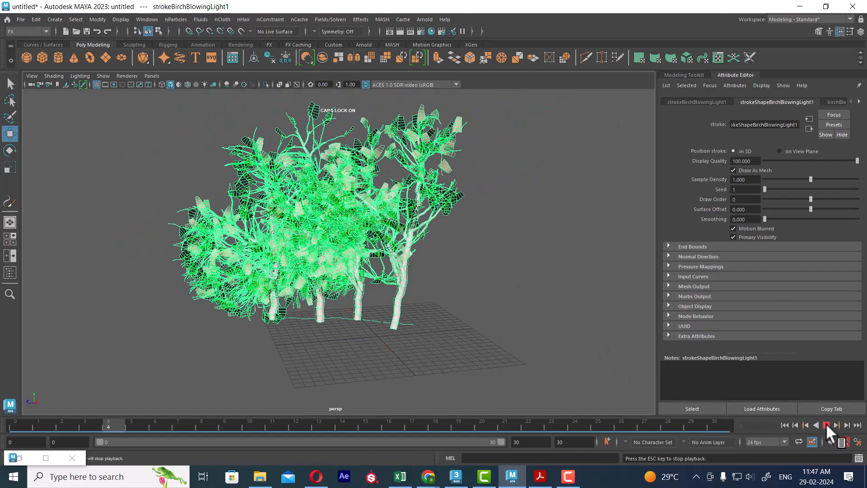
Set the playback end frame to 500, stop the playback and deselect the tree stroke
{"action": "left_click", "coordinate": [613, 370]}
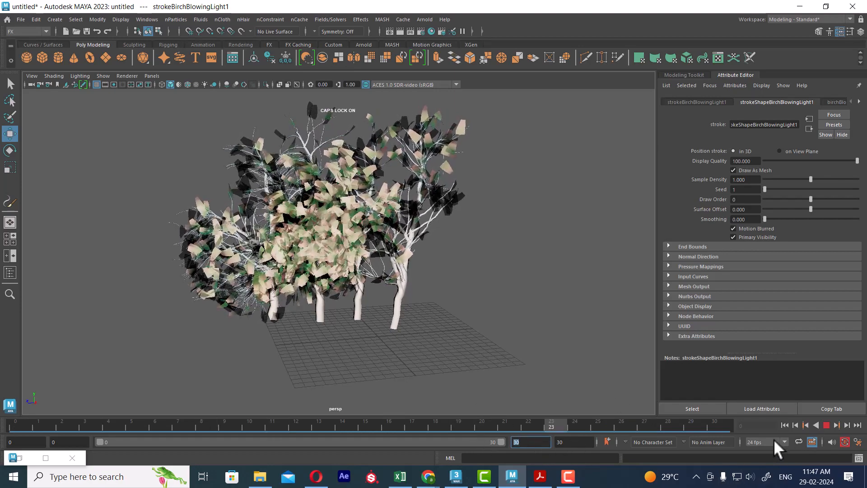
{"action": "type", "text": "500"}
{"action": "key", "text": "Return"}
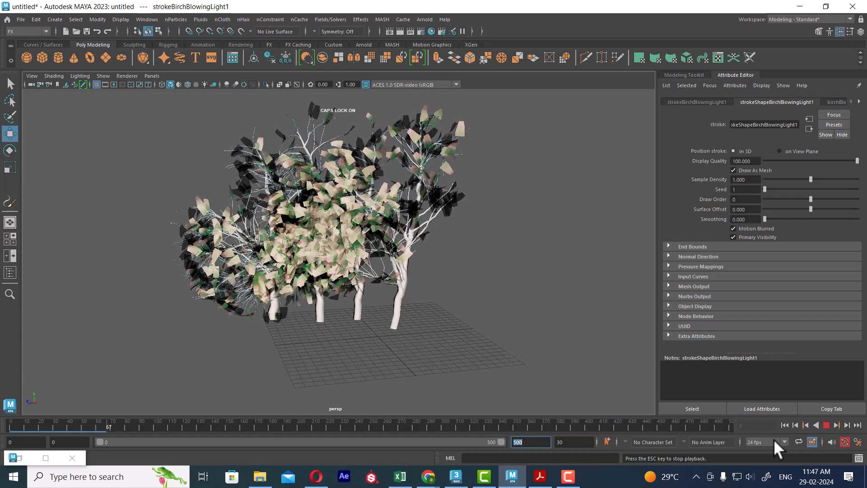
{"action": "left_click", "coordinate": [826, 425]}
{"action": "left_click", "coordinate": [514, 353]}
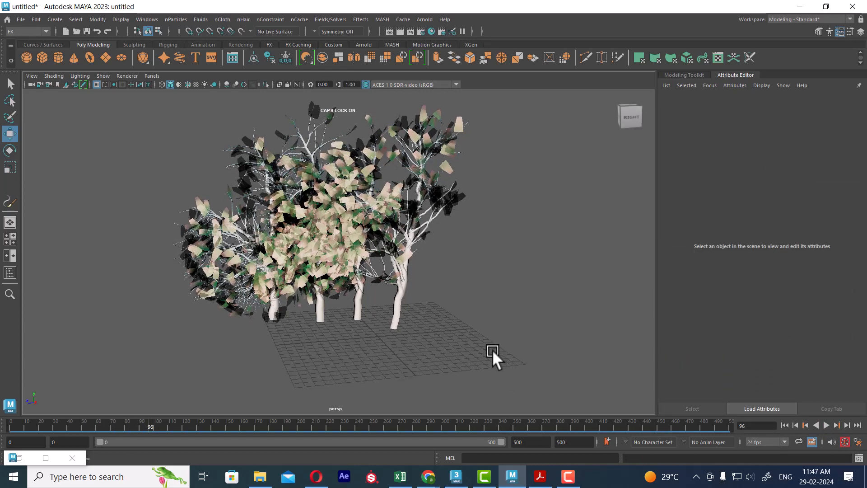
Create a polygon plane at the origin and scale it up uniformly as ground extending well beyond the grid
{"action": "right_click_drag", "start_coordinate": [465, 349], "coordinate": [417, 258], "text": "shift"}
{"action": "key", "text": "r"}
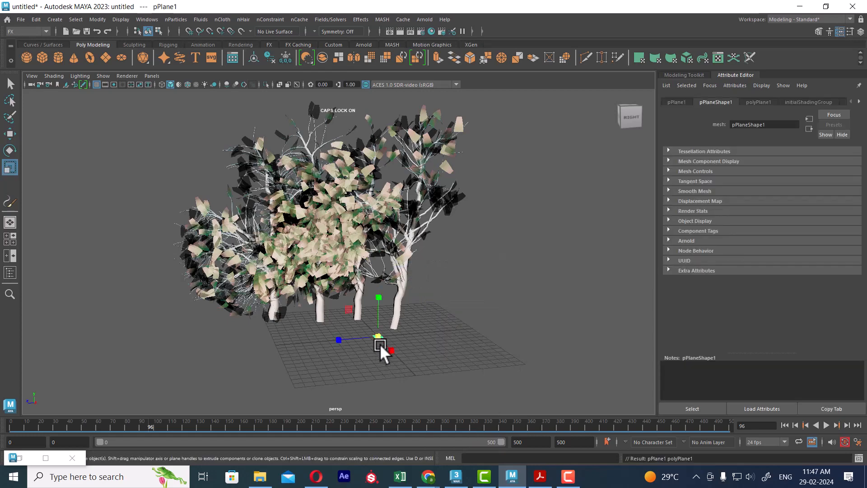
{"action": "left_click_drag", "start_coordinate": [378, 336], "coordinate": [698, 251]}
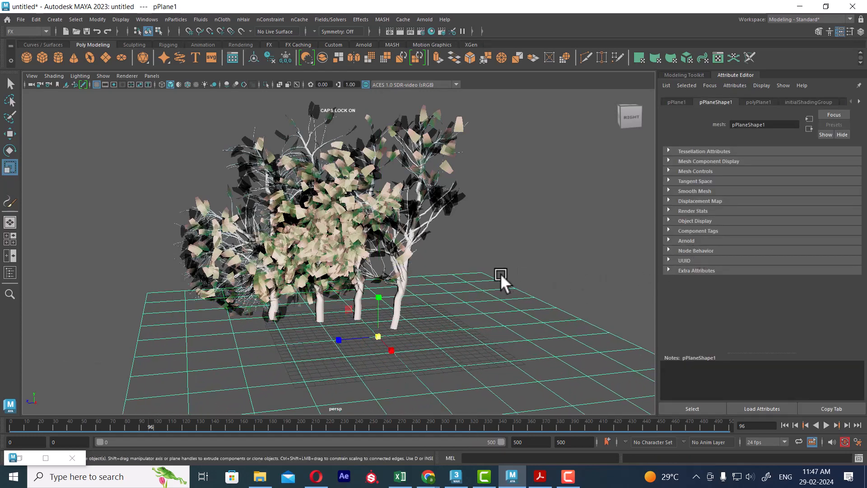
{"action": "left_click_drag", "start_coordinate": [500, 274], "coordinate": [552, 297], "text": "alt"}
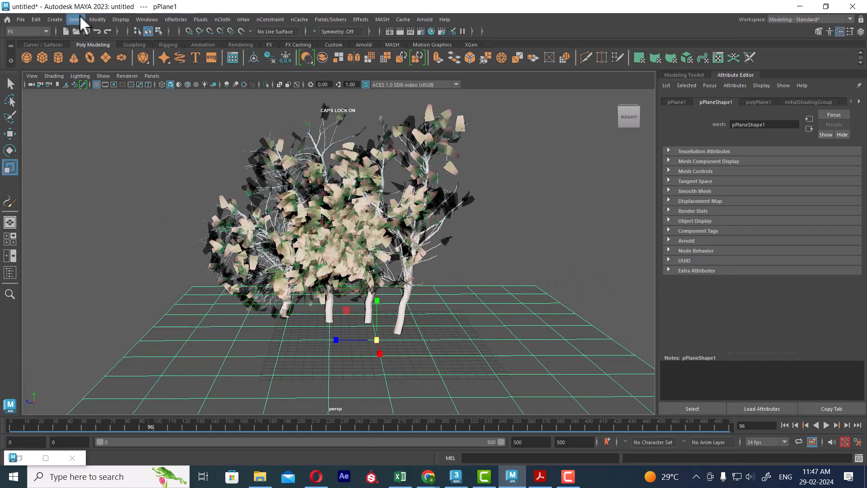
Create a directional light and move it up and along positive Z so it sits beside the trees
{"action": "left_click", "coordinate": [54, 20]}
{"action": "mouse_move", "coordinate": [132, 72]}
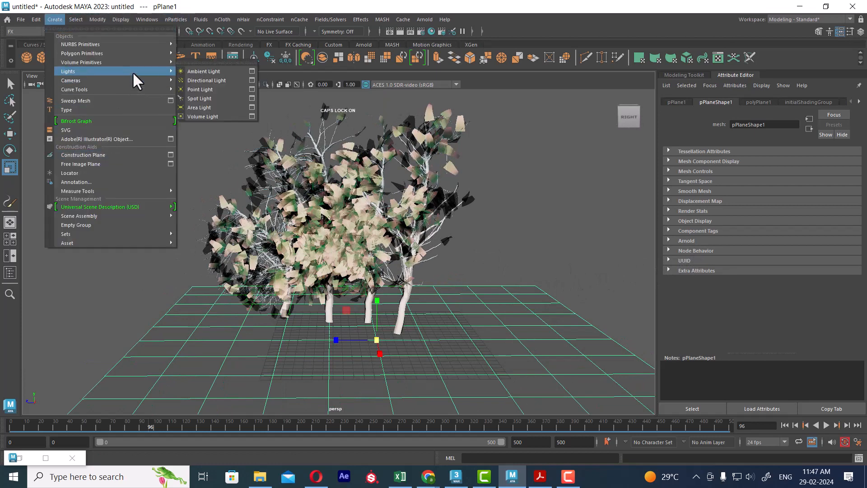
{"action": "left_click", "coordinate": [202, 80]}
{"action": "left_click_drag", "start_coordinate": [379, 335], "coordinate": [417, 326]}
{"action": "key", "text": "w"}
{"action": "key", "text": "e"}
{"action": "key", "text": "w"}
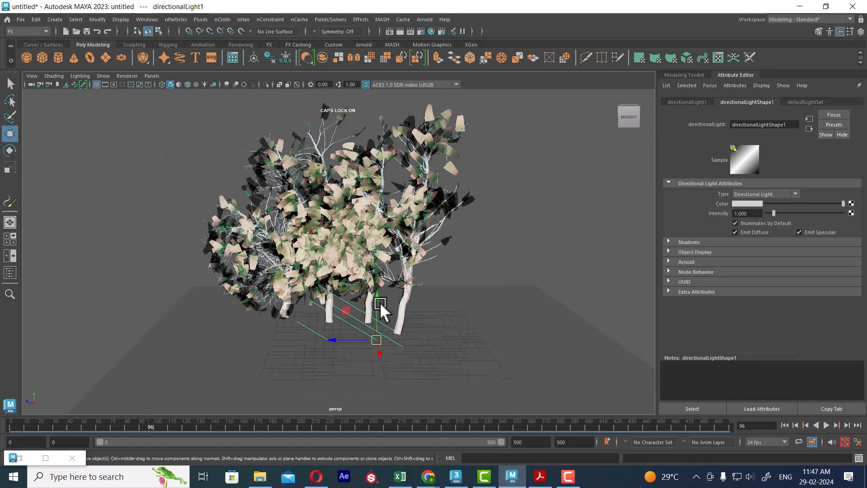
{"action": "left_click_drag", "start_coordinate": [380, 302], "coordinate": [83, 219]}
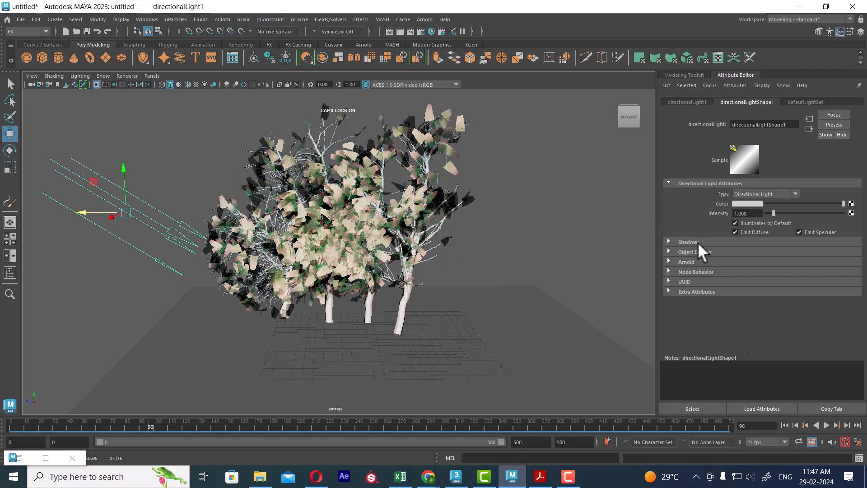
Enable depth map shadows on the directional light and set the shadow filter size to 4
{"action": "left_click", "coordinate": [714, 242]}
{"action": "left_click", "coordinate": [751, 269]}
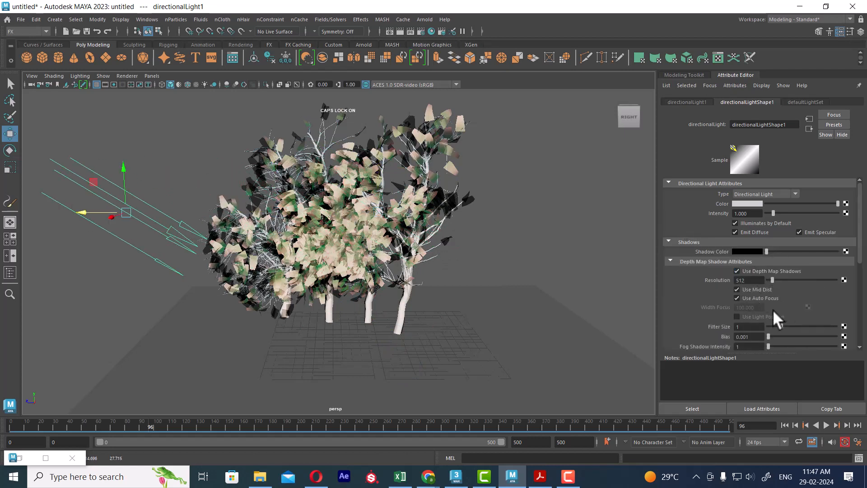
{"action": "left_click", "coordinate": [749, 327]}
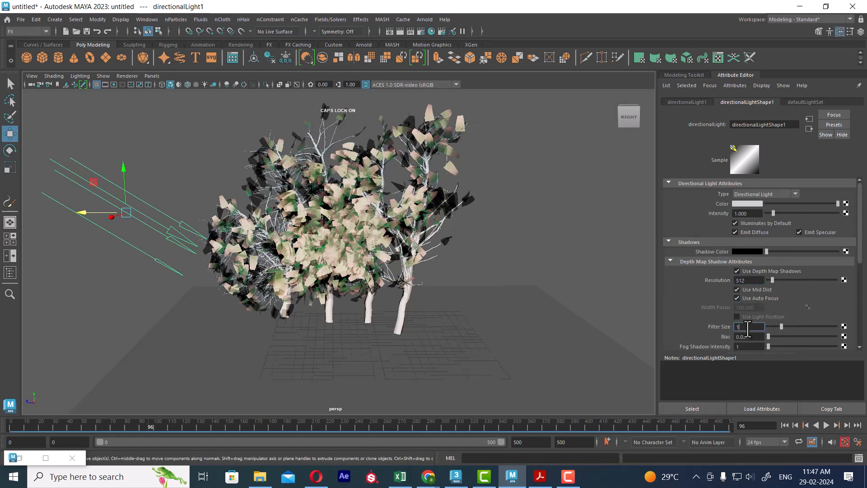
{"action": "type", "text": "4"}
{"action": "key", "text": "Return"}
{"action": "left_click_drag", "start_coordinate": [470, 234], "coordinate": [476, 252], "text": "alt"}
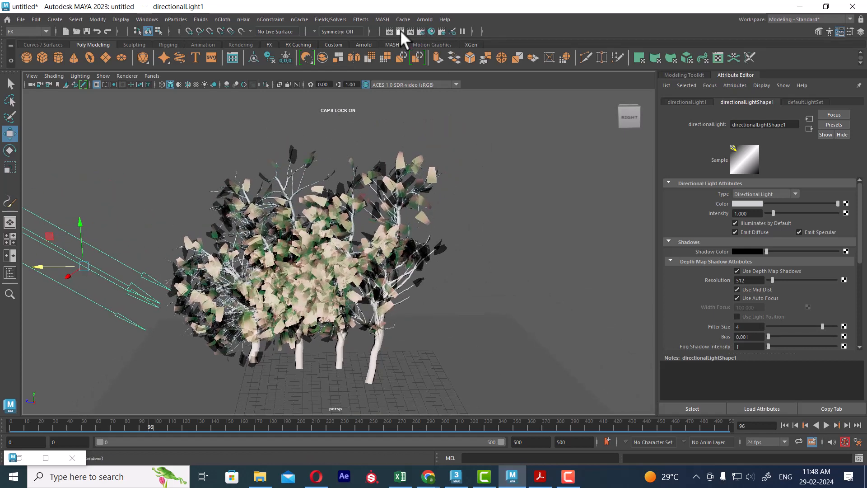
Render the current frame, switch the renderer to Maya Software, render again and close the Render View
{"action": "left_click", "coordinate": [400, 31]}
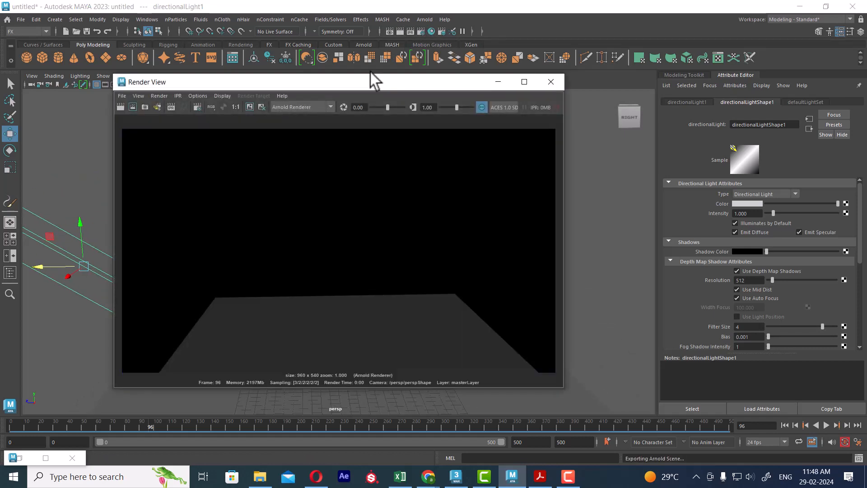
{"action": "left_click", "coordinate": [300, 107]}
{"action": "left_click", "coordinate": [305, 116]}
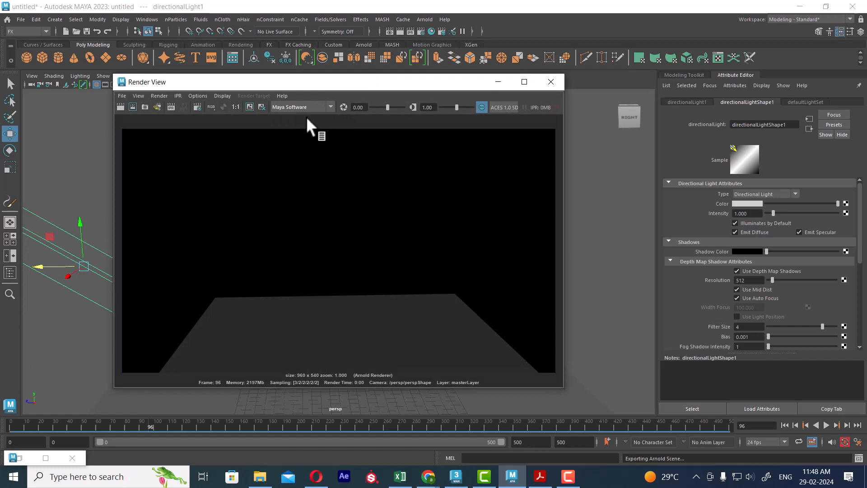
{"action": "left_click", "coordinate": [118, 104]}
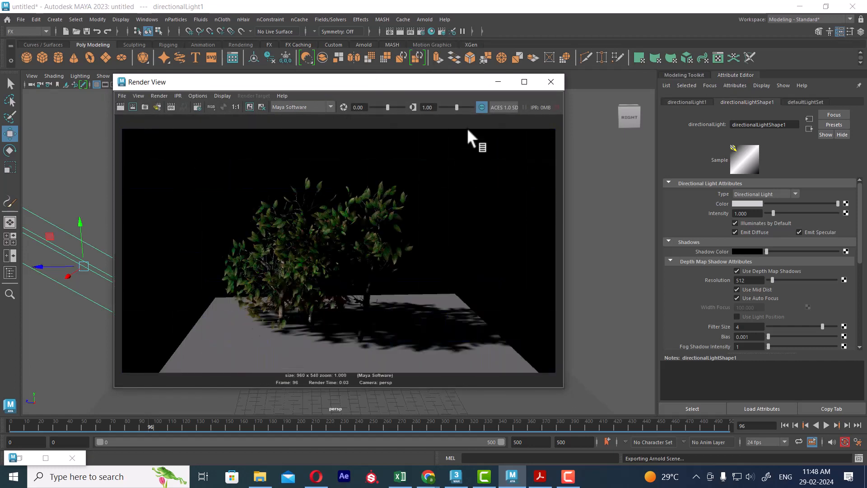
{"action": "left_click", "coordinate": [550, 82]}
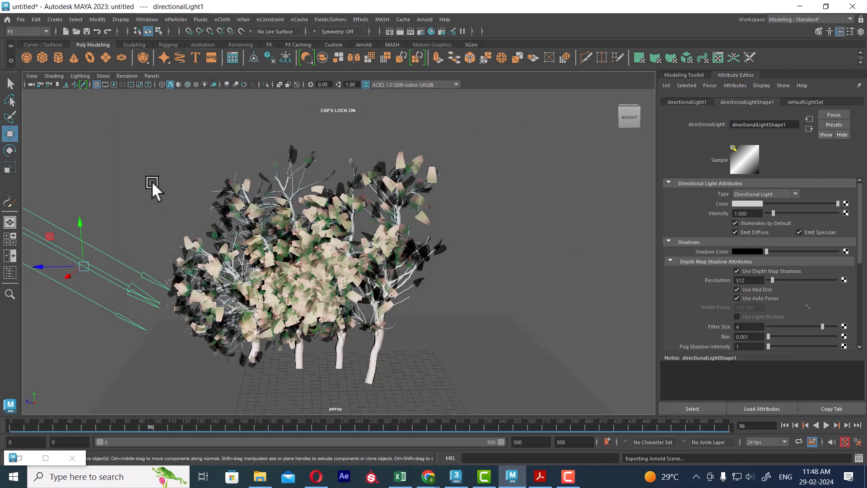
Scale the ground plane up further so it extends wider around the trees
{"action": "left_click", "coordinate": [397, 346]}
{"action": "key", "text": "r"}
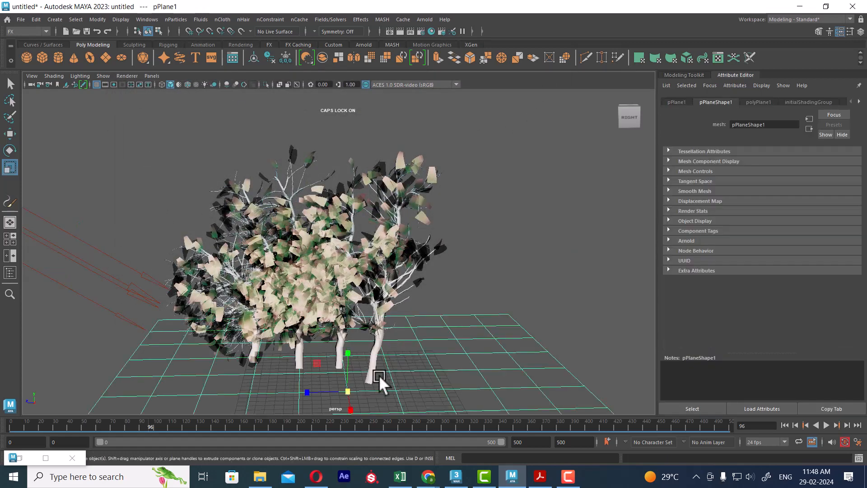
{"action": "left_click_drag", "start_coordinate": [345, 392], "coordinate": [570, 311]}
{"action": "scroll", "coordinate": [502, 267], "scroll_direction": "down", "scroll_amount": 2}
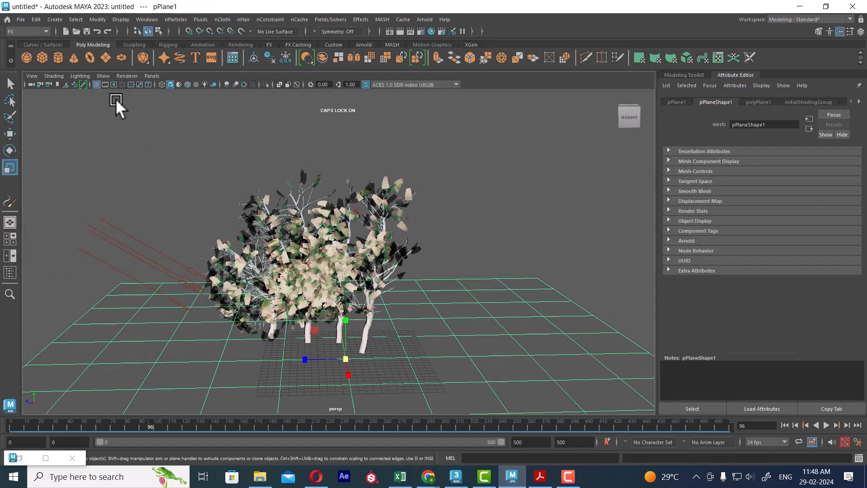
Turn on two-sided lighting, lighting from all lights, and shadows in the perspective viewport
{"action": "left_click", "coordinate": [100, 75]}
{"action": "mouse_move", "coordinate": [79, 76]}
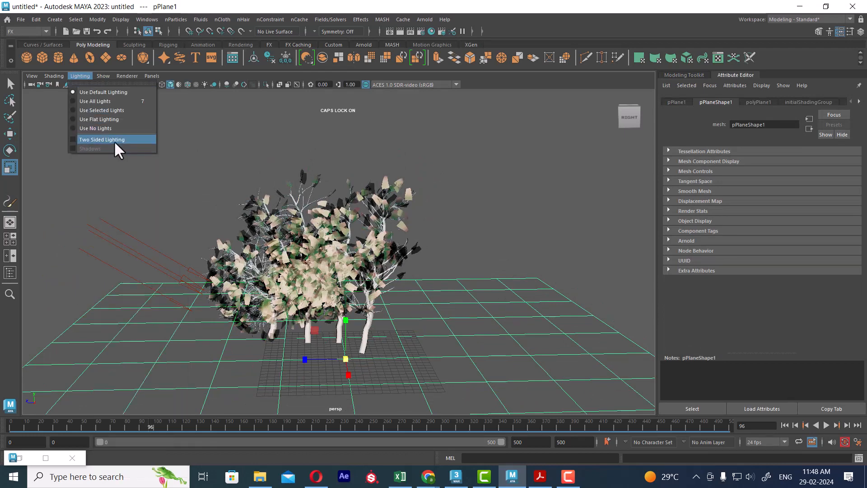
{"action": "left_click", "coordinate": [114, 140]}
{"action": "left_click", "coordinate": [80, 75]}
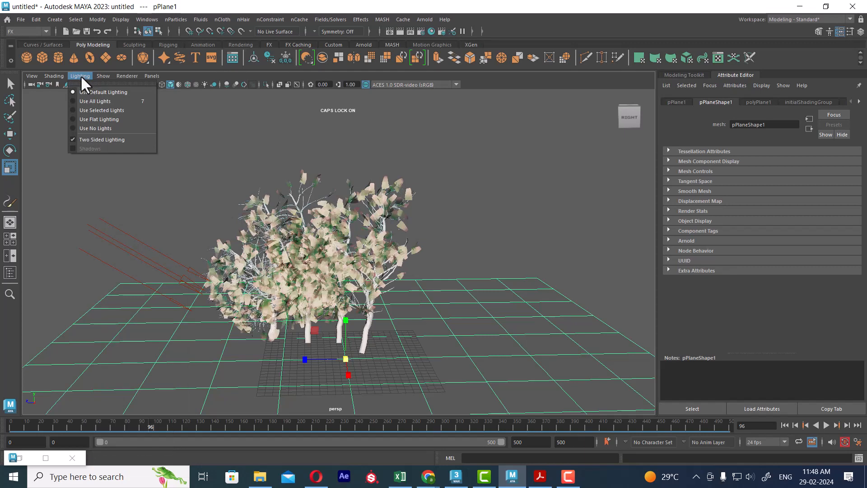
{"action": "left_click", "coordinate": [100, 101]}
{"action": "left_click", "coordinate": [80, 76]}
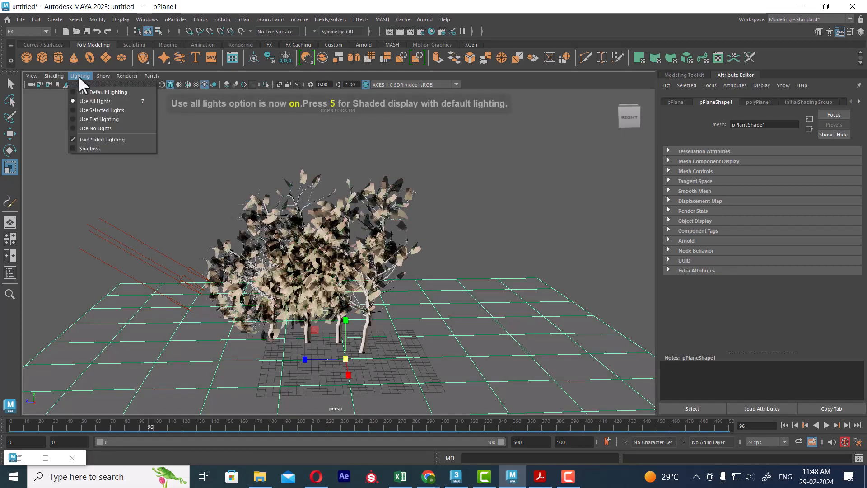
{"action": "left_click", "coordinate": [81, 149]}
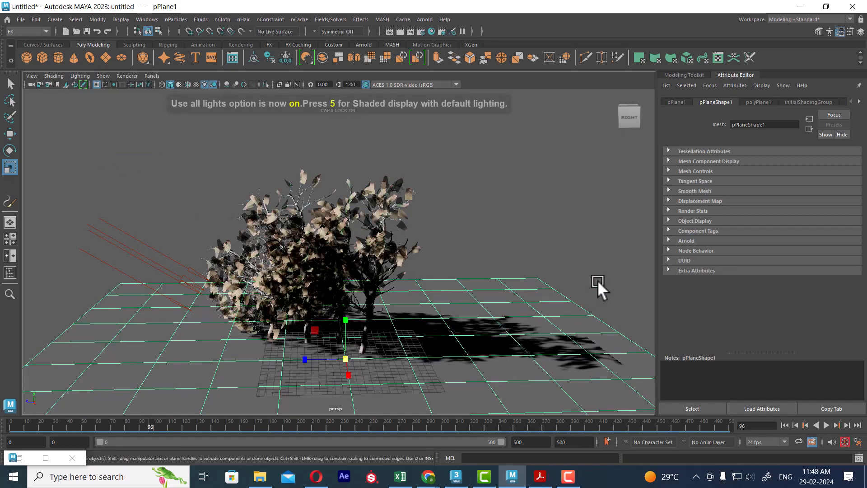
Duplicate the directional light and rotate the copy around its vertical axis so it lights the trees from another angle
{"action": "left_click", "coordinate": [117, 242]}
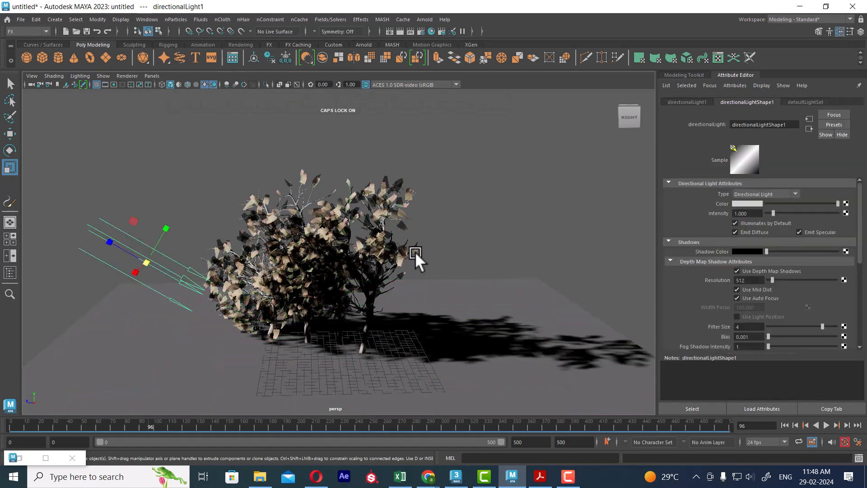
{"action": "left_click_drag", "start_coordinate": [415, 251], "coordinate": [367, 271], "text": "alt"}
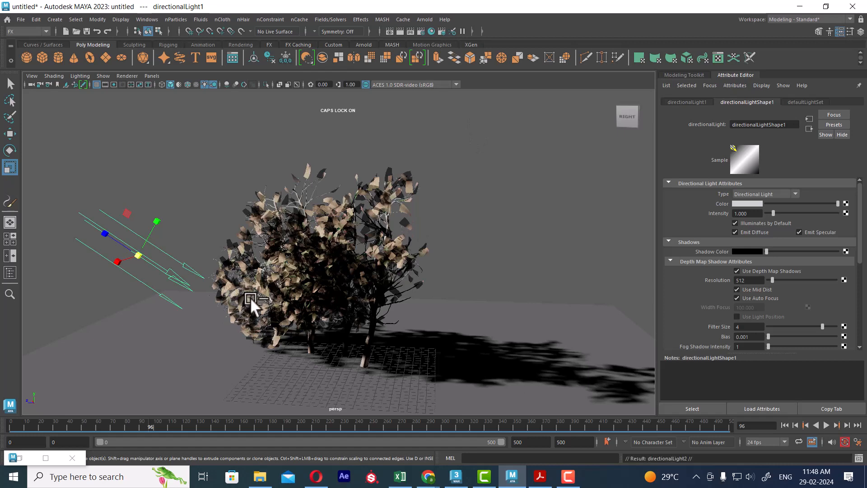
{"action": "key", "text": "ctrl+d"}
{"action": "key", "text": "e"}
{"action": "mouse_move", "coordinate": [144, 261]}
{"action": "left_mouse_down"}
{"action": "mouse_move", "coordinate": [204, 265]}
{"action": "mouse_move", "coordinate": [158, 269]}
{"action": "mouse_move", "coordinate": [153, 259]}
{"action": "mouse_move", "coordinate": [168, 260]}
{"action": "left_mouse_up"}
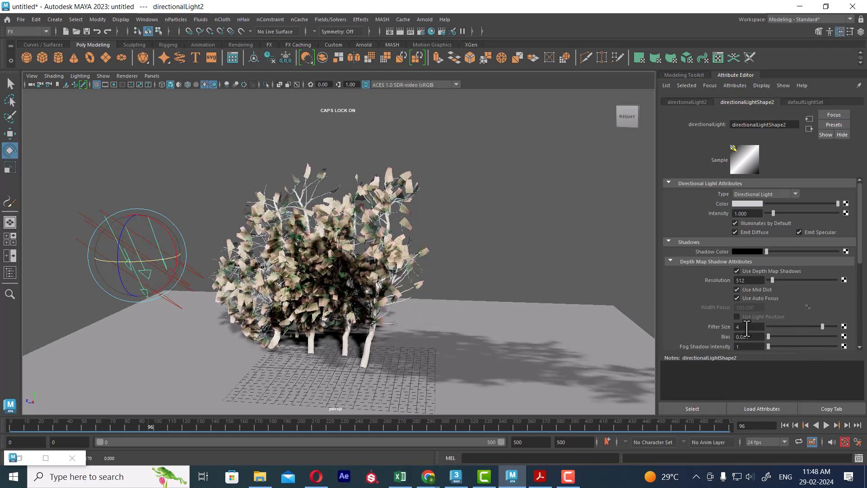
Set the duplicated light's depth map shadow resolution to 128 and switch off its depth map shadows
{"action": "double_click", "coordinate": [749, 280]}
{"action": "type", "text": "128"}
{"action": "key", "text": "Return"}
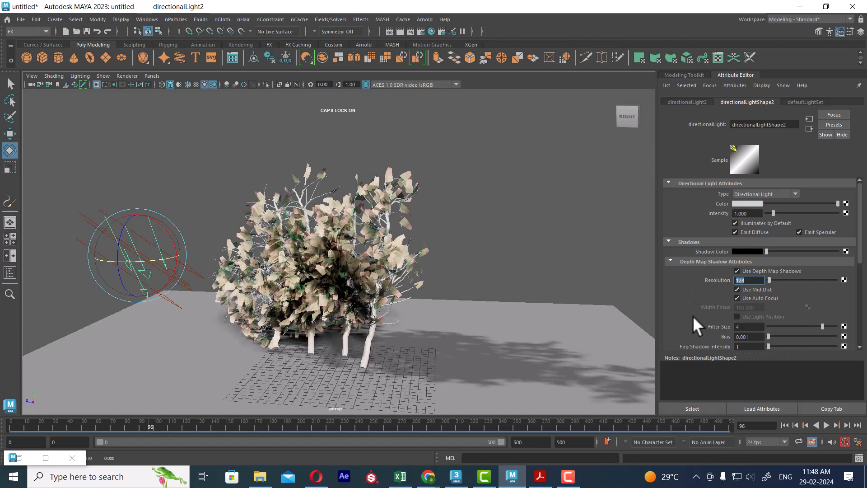
{"action": "left_click", "coordinate": [748, 270]}
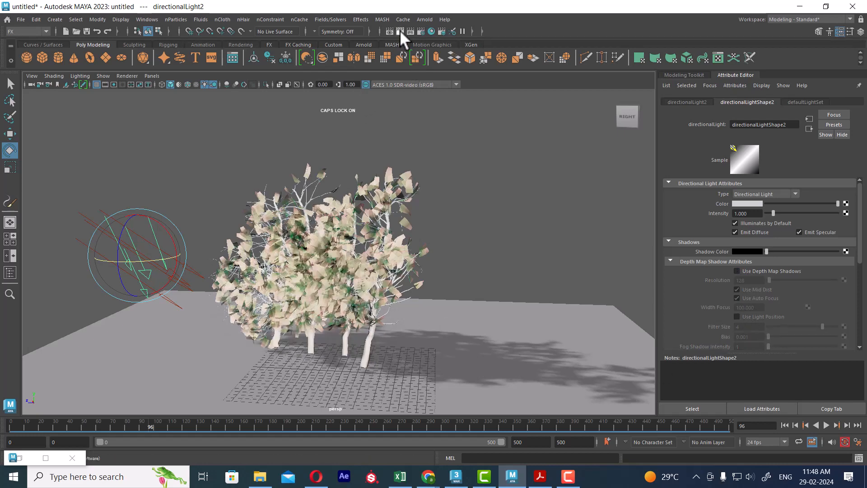
Set the duplicated light's intensity to 0.5 and render the current frame
{"action": "double_click", "coordinate": [746, 213]}
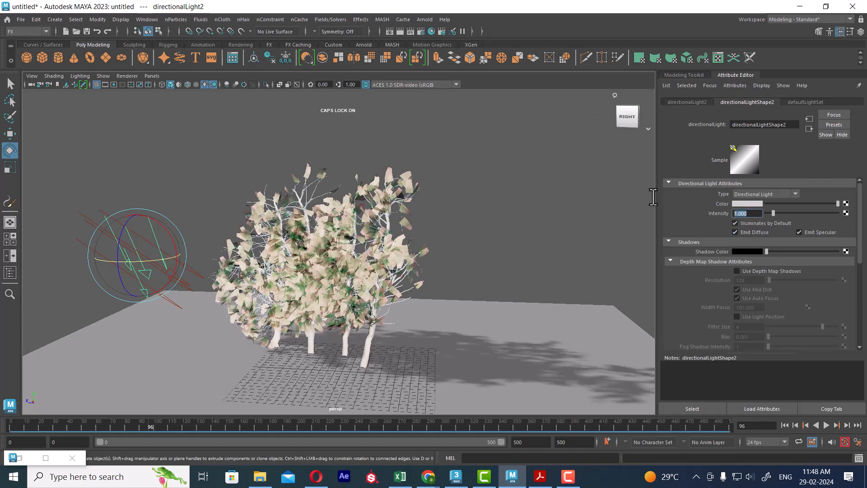
{"action": "type", "text": "0.5"}
{"action": "key", "text": "Return"}
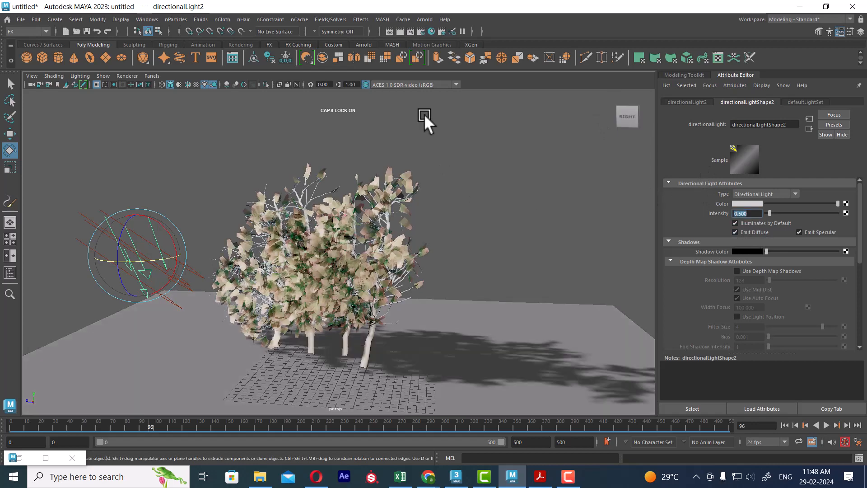
{"action": "left_click", "coordinate": [399, 31]}
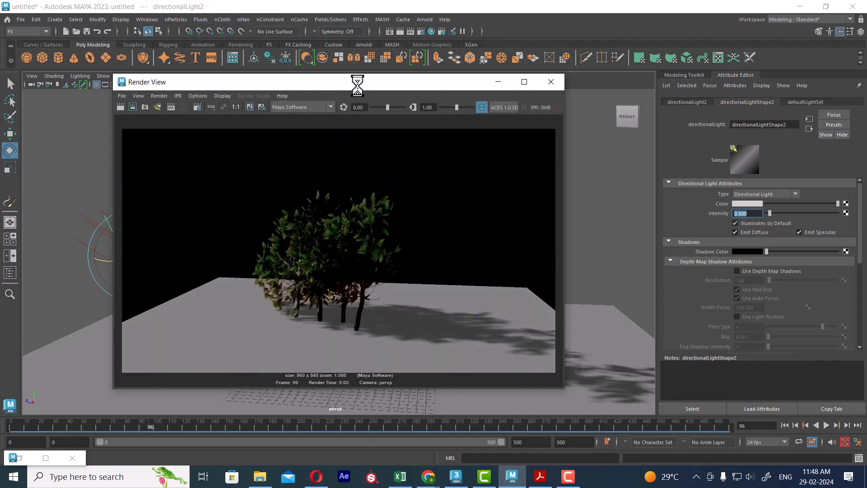
Rotate the duplicated light further around its vertical axis, render the frame again and close the Render View
{"action": "left_click_drag", "start_coordinate": [390, 84], "coordinate": [612, 259]}
{"action": "left_click_drag", "start_coordinate": [147, 257], "coordinate": [159, 256]}
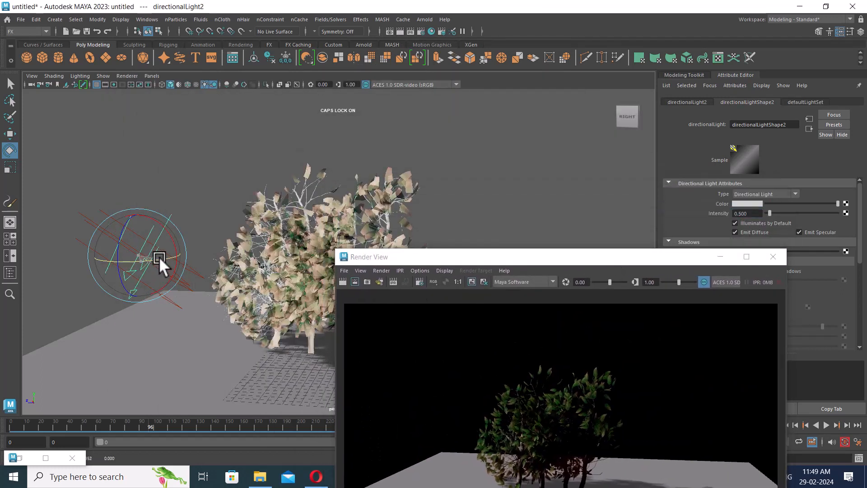
{"action": "left_click", "coordinate": [342, 280]}
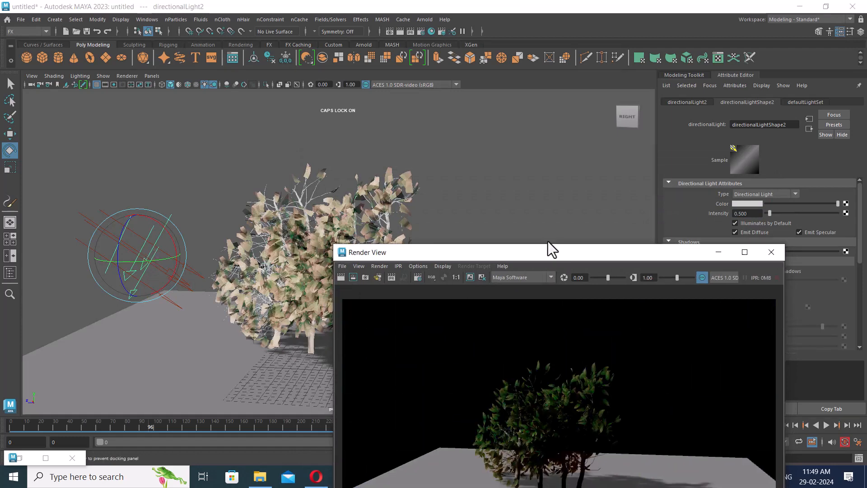
{"action": "left_click_drag", "start_coordinate": [559, 261], "coordinate": [531, 122]}
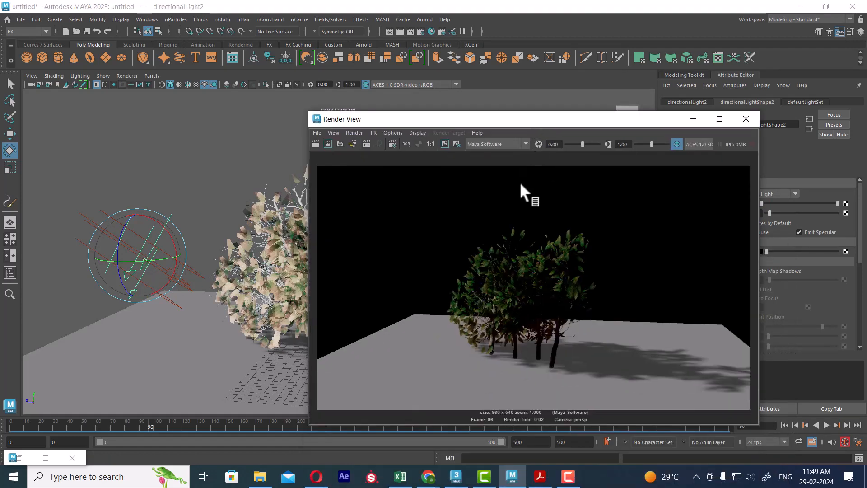
{"action": "left_click", "coordinate": [746, 120]}
Set the perspective camera's environment background color to mid grey, render the frame and close the Render View
{"action": "left_click_drag", "start_coordinate": [446, 261], "coordinate": [454, 278], "text": "alt"}
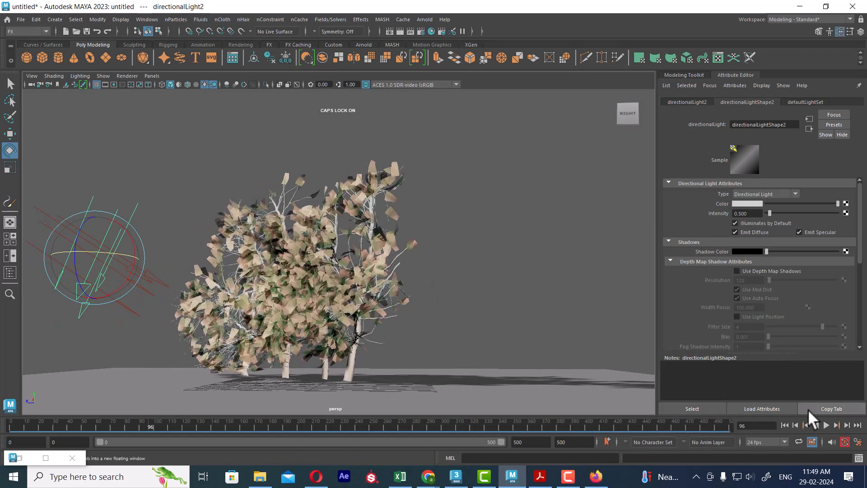
{"action": "left_click", "coordinate": [29, 84]}
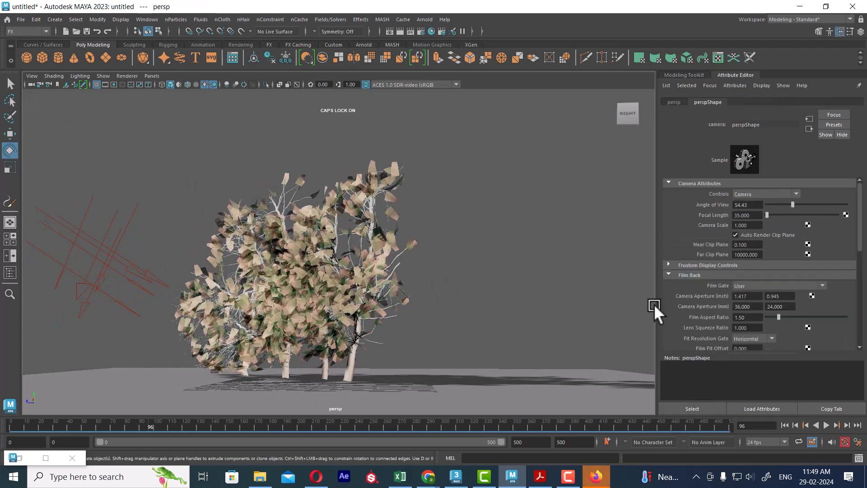
{"action": "scroll", "coordinate": [718, 277], "scroll_direction": "down", "scroll_amount": 10}
{"action": "left_click", "coordinate": [697, 256]}
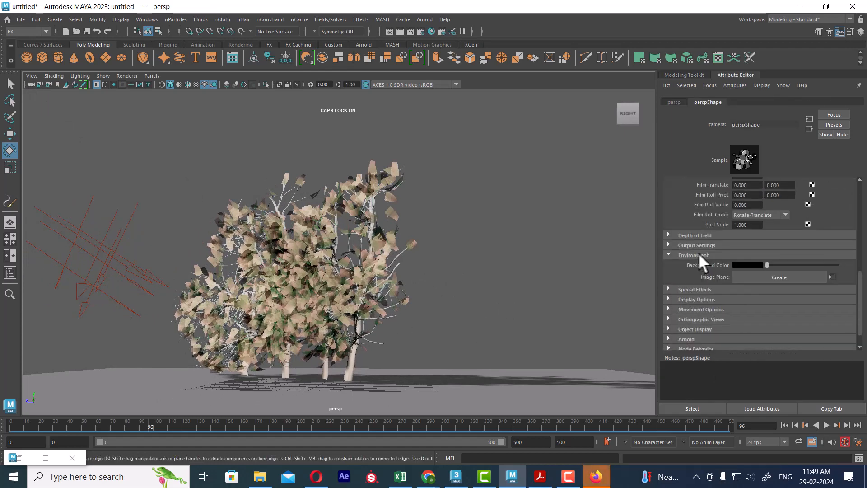
{"action": "left_click_drag", "start_coordinate": [771, 262], "coordinate": [786, 265]}
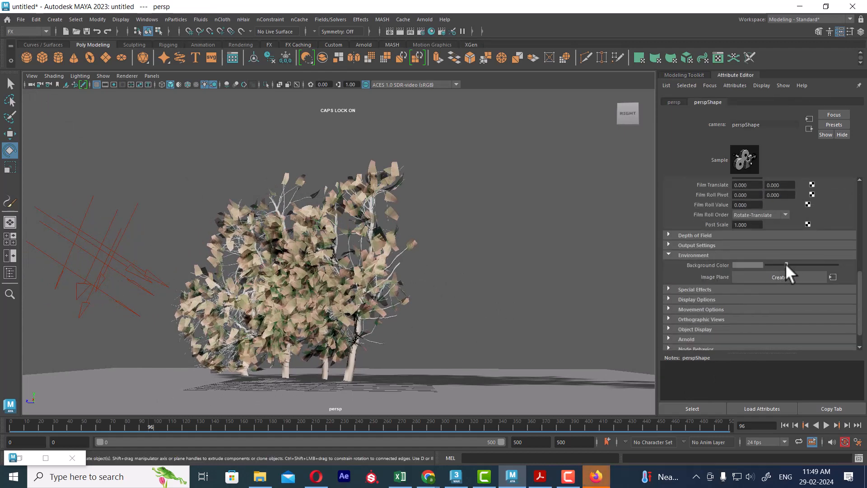
{"action": "left_click", "coordinate": [400, 31]}
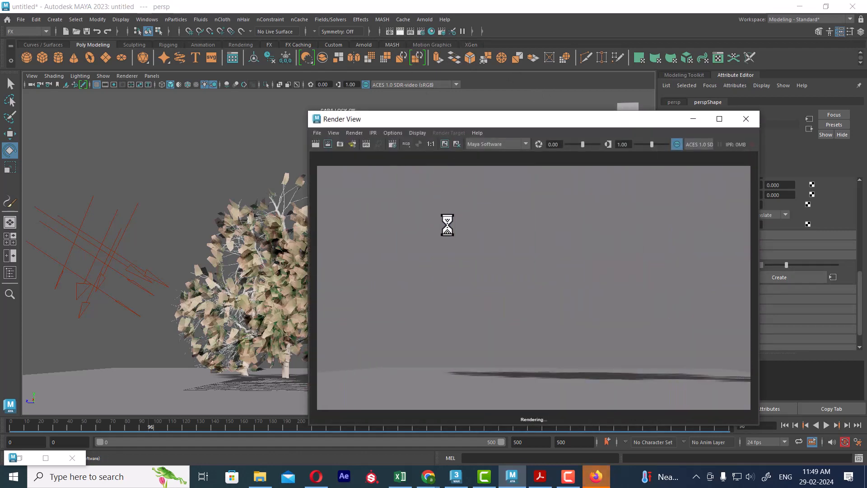
{"action": "left_click", "coordinate": [746, 119]}
Change the camera's background color to a saturated blue with hue 210, test-render the frame and close the Render View
{"action": "left_click", "coordinate": [753, 264]}
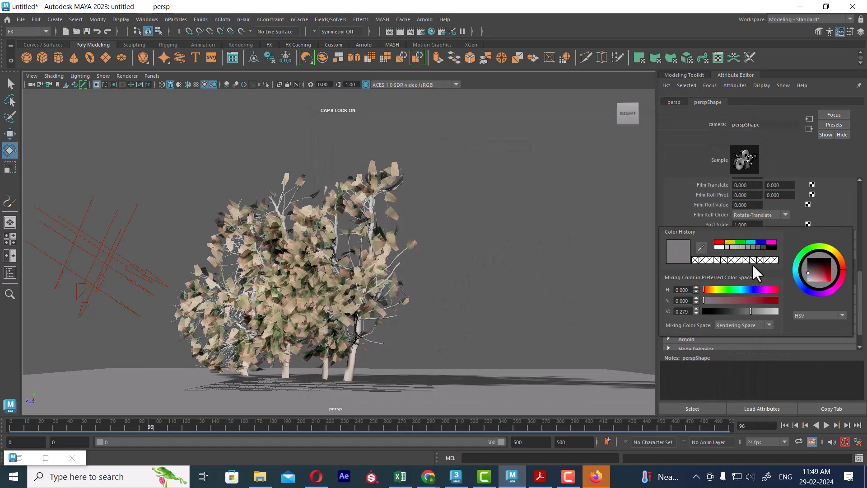
{"action": "left_click", "coordinate": [751, 242]}
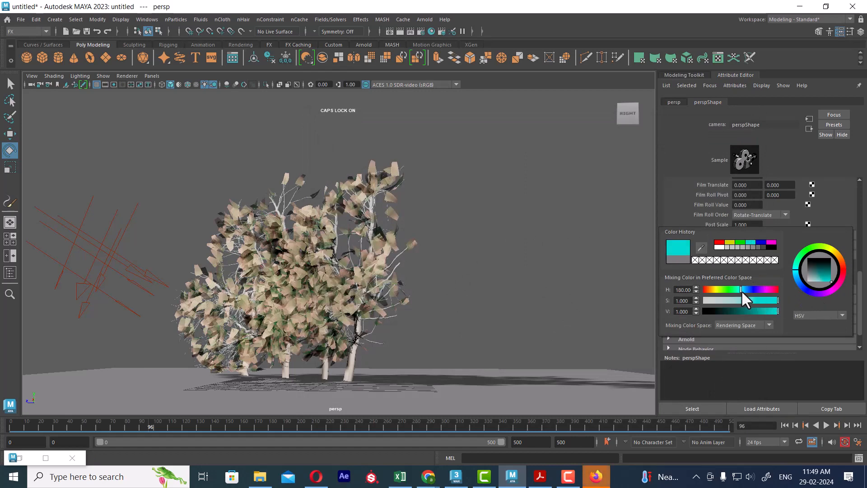
{"action": "left_click_drag", "start_coordinate": [741, 290], "coordinate": [745, 289]}
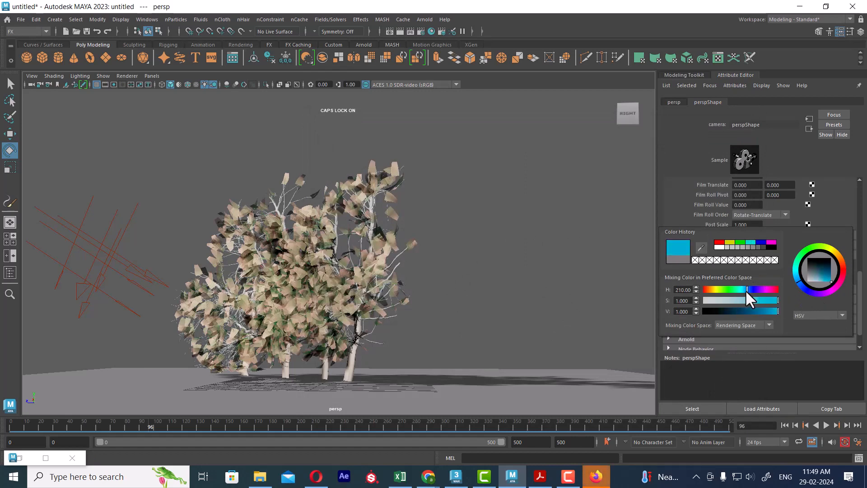
{"action": "left_click", "coordinate": [399, 31]}
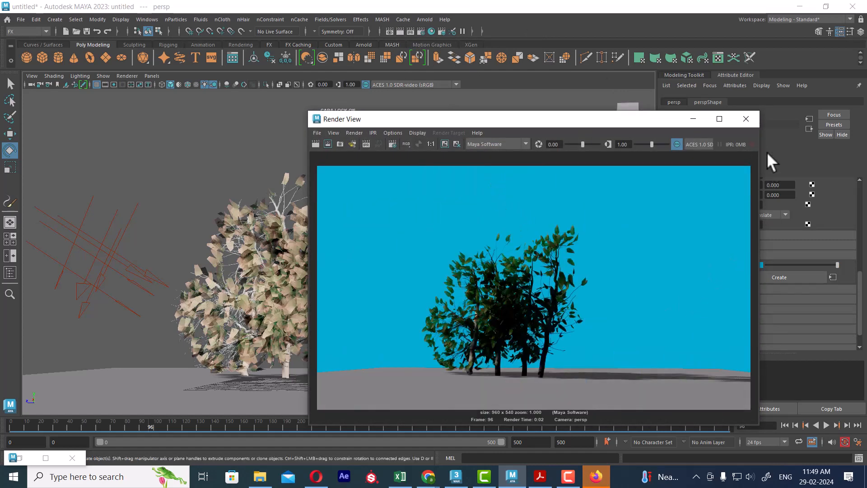
{"action": "left_click", "coordinate": [746, 119]}
Lower the saturation of the blue camera background to a pale sky blue, render the frame and close the Render View
{"action": "left_click", "coordinate": [748, 266]}
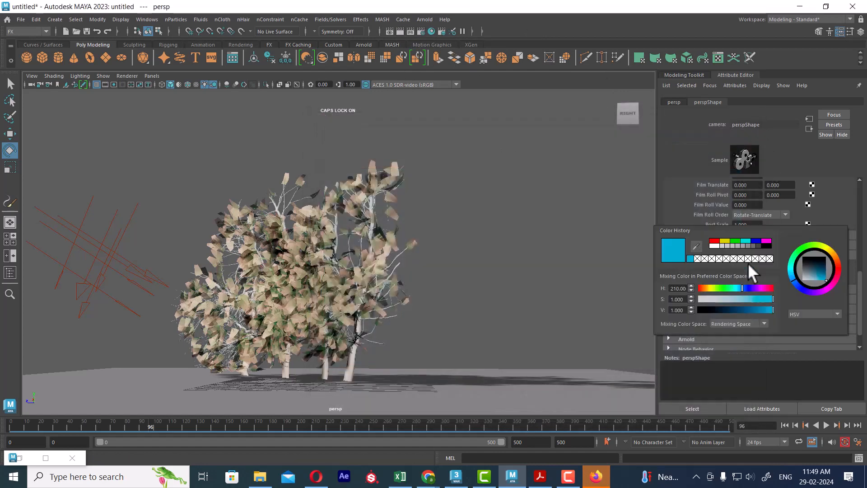
{"action": "left_click_drag", "start_coordinate": [757, 299], "coordinate": [722, 299]}
{"action": "left_click", "coordinate": [399, 31]}
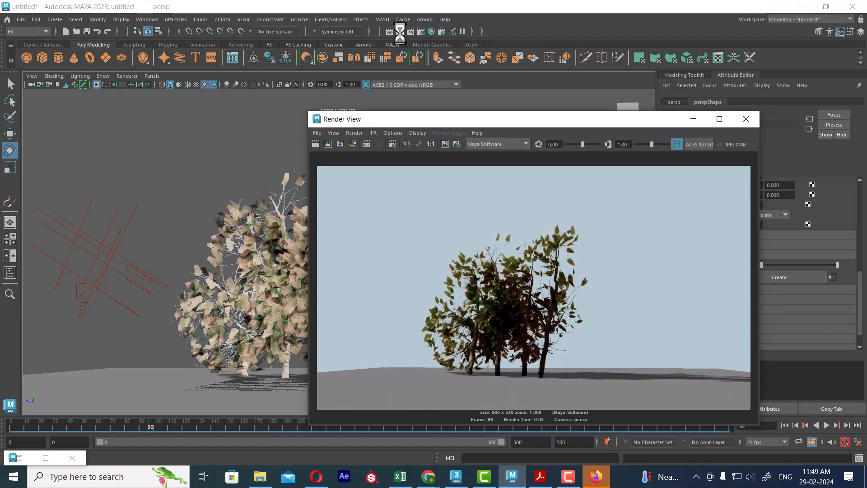
{"action": "left_click", "coordinate": [746, 118]}
Select the birch stroke, reduce its display quality to about 15, render the frame and minimize the Render View
{"action": "mouse_move", "coordinate": [405, 282]}
{"action": "left_mouse_down", "text": "alt"}
{"action": "mouse_move", "coordinate": [408, 271]}
{"action": "mouse_move", "coordinate": [446, 289]}
{"action": "mouse_move", "coordinate": [423, 297]}
{"action": "left_mouse_up", "text": "alt"}
{"action": "left_click", "coordinate": [414, 294]}
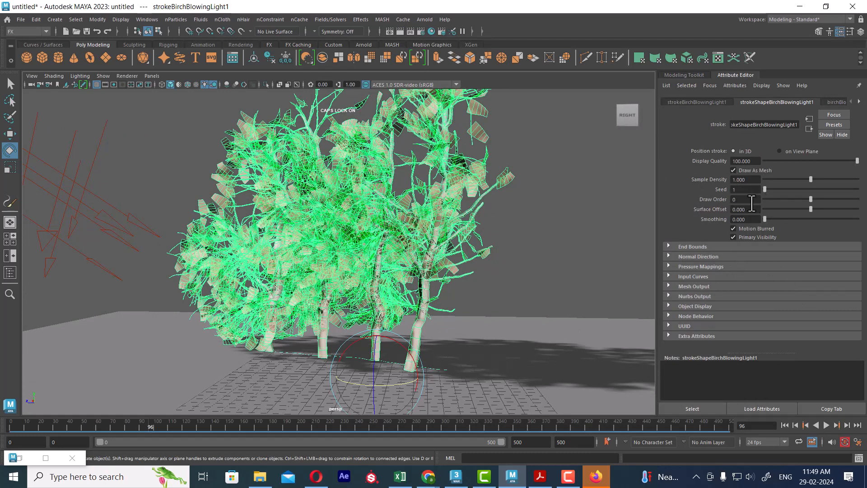
{"action": "left_click_drag", "start_coordinate": [825, 161], "coordinate": [778, 161]}
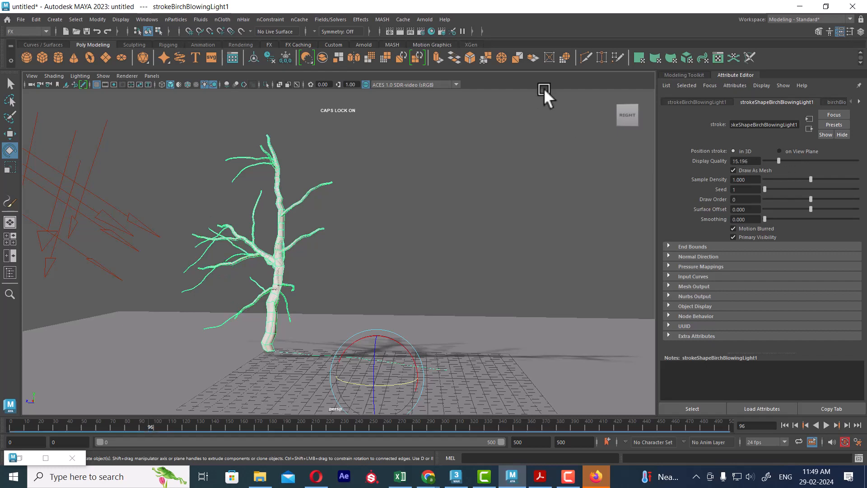
{"action": "left_click", "coordinate": [398, 31]}
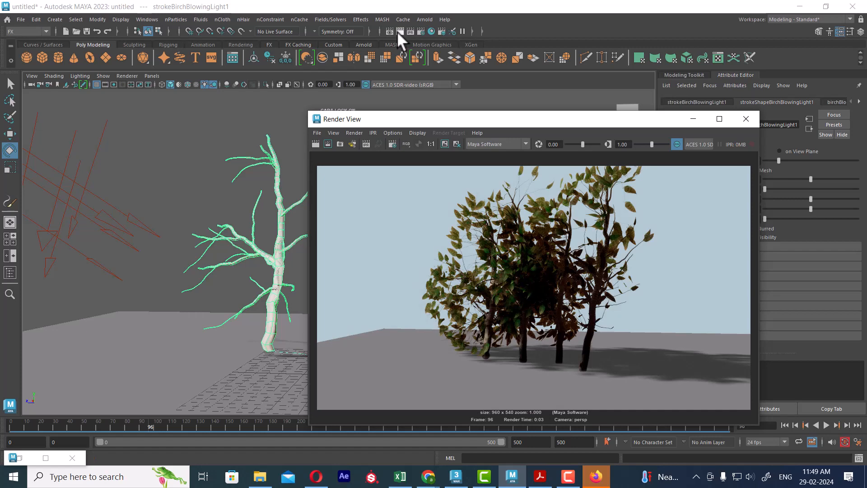
{"action": "left_click_drag", "start_coordinate": [471, 124], "coordinate": [402, 140]}
{"action": "left_click", "coordinate": [623, 135]}
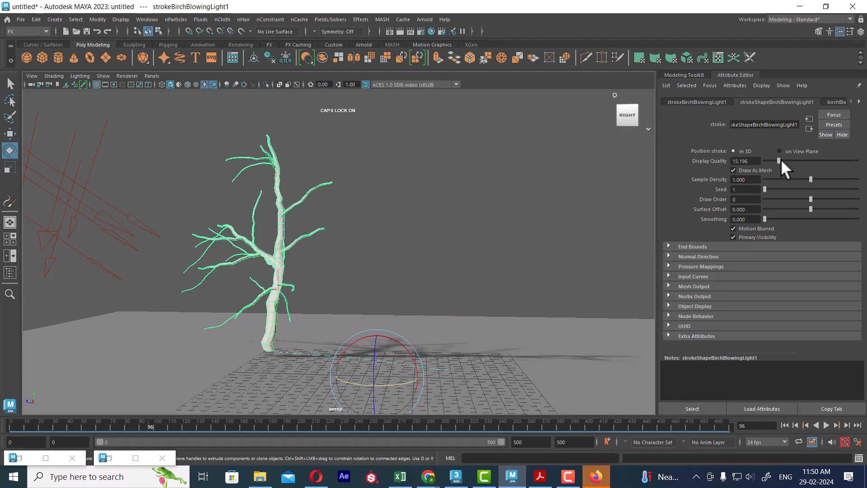
Raise the birch stroke's display quality to about 95
{"action": "mouse_move", "coordinate": [781, 159]}
{"action": "left_mouse_down"}
{"action": "mouse_move", "coordinate": [830, 159]}
{"action": "mouse_move", "coordinate": [792, 159]}
{"action": "left_mouse_up"}
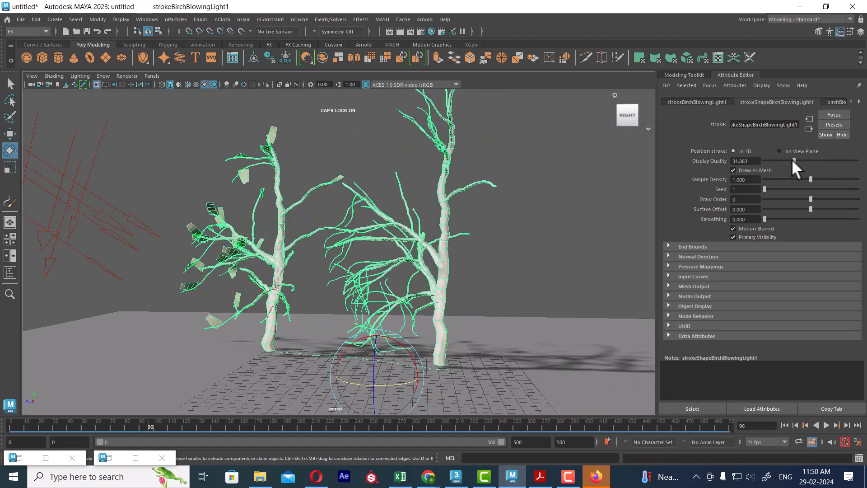
{"action": "left_click", "coordinate": [741, 151]}
{"action": "left_click_drag", "start_coordinate": [789, 160], "coordinate": [853, 163]}
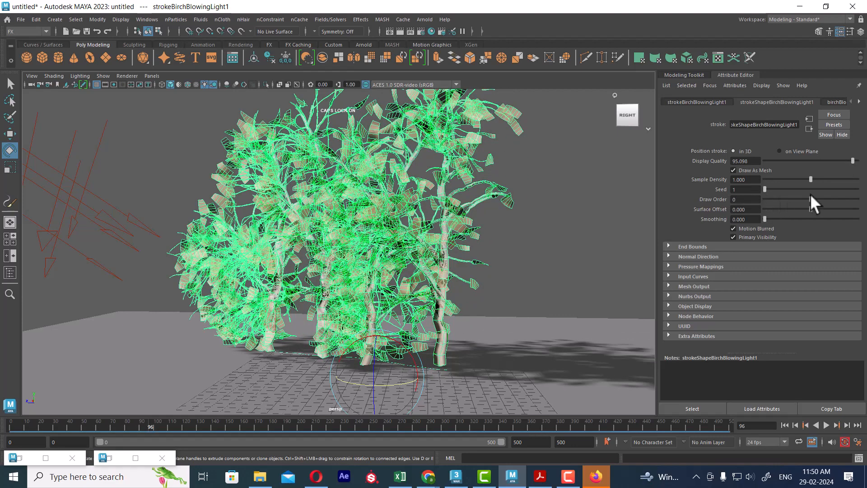
Reduce the birch stroke's sample density to about 0.275, render the frame and close the Render View
{"action": "left_click_drag", "start_coordinate": [812, 178], "coordinate": [777, 185]}
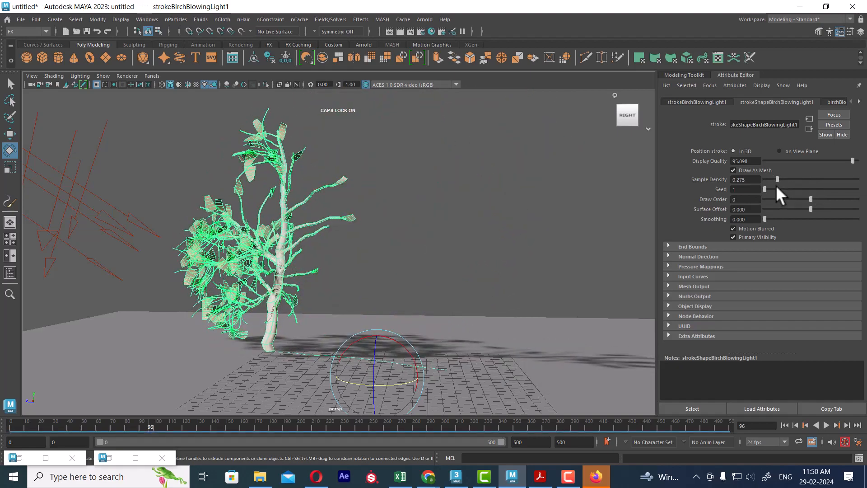
{"action": "left_click", "coordinate": [398, 32]}
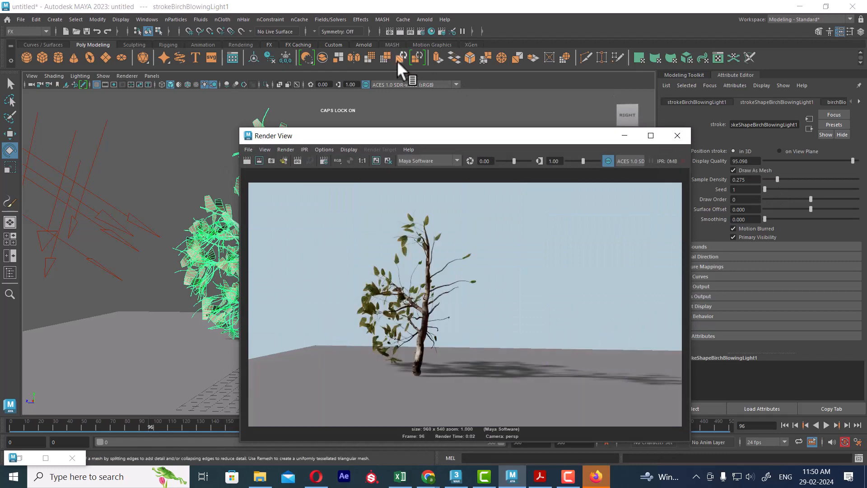
{"action": "left_click", "coordinate": [677, 137]}
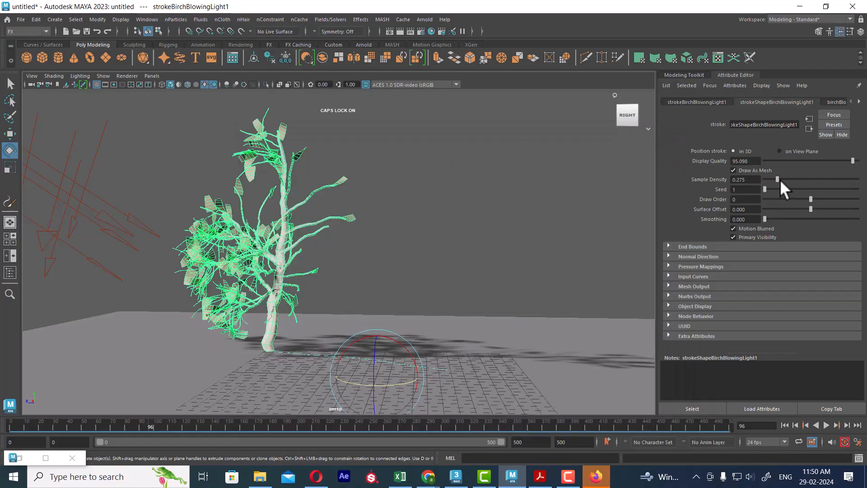
Raise the birch stroke's sample density to 2, render the frame and close the Render View
{"action": "left_click_drag", "start_coordinate": [779, 179], "coordinate": [866, 199]}
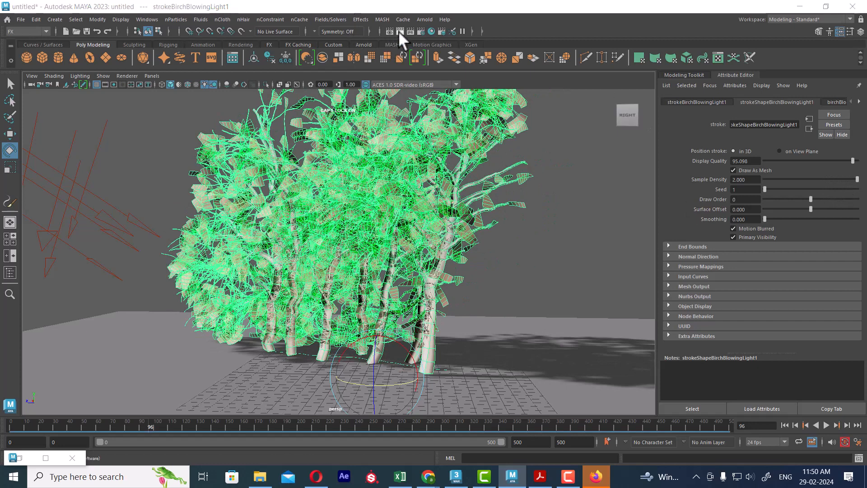
{"action": "left_click", "coordinate": [399, 31]}
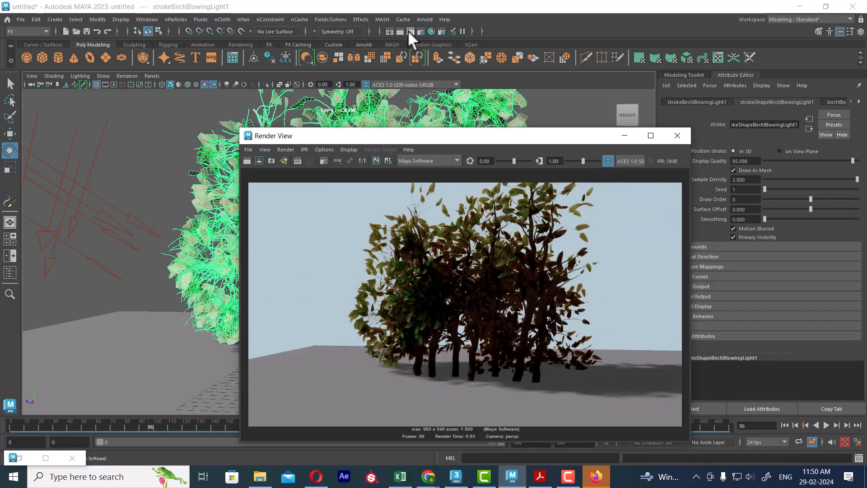
{"action": "left_click", "coordinate": [678, 136]}
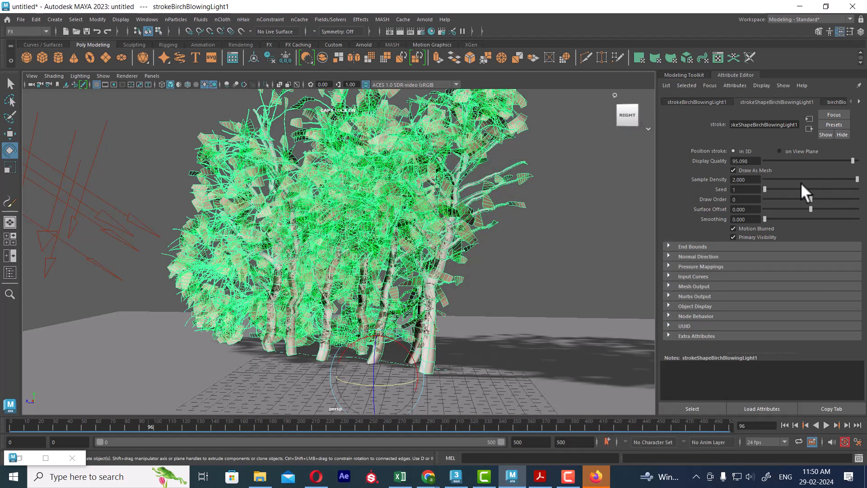
Set the birch stroke's sample density to 10, render the frame and minimize the Render View
{"action": "double_click", "coordinate": [754, 180]}
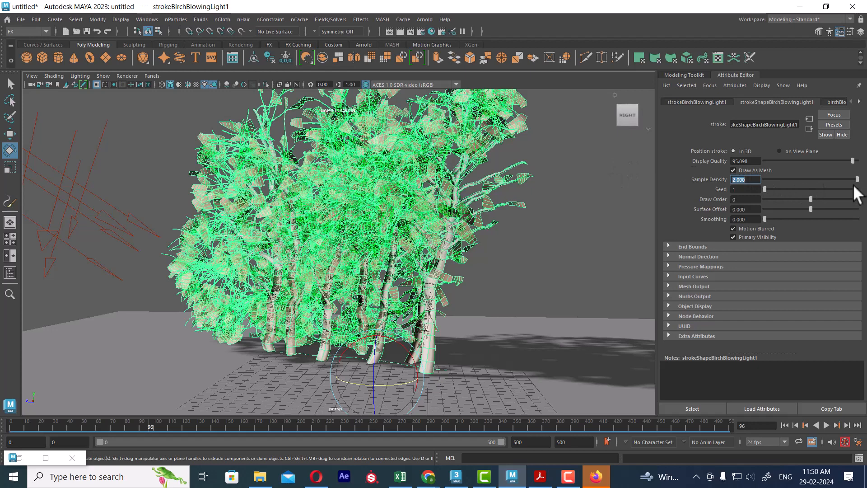
{"action": "type", "text": "10"}
{"action": "key", "text": "Return"}
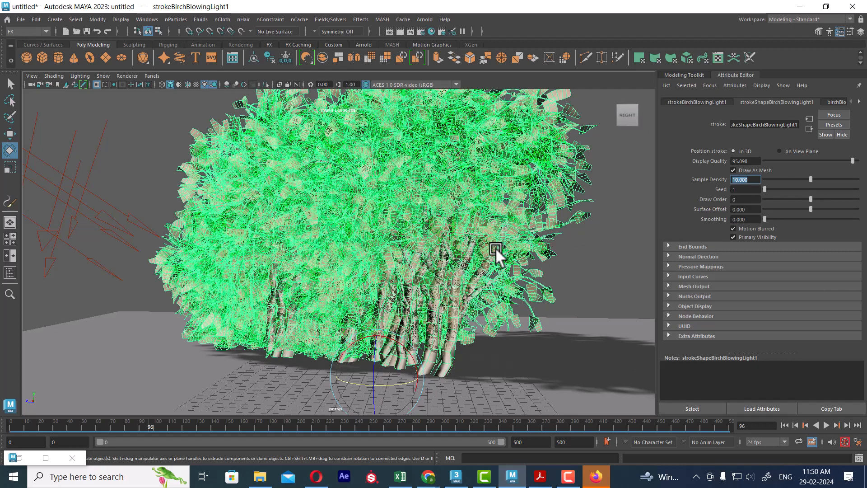
{"action": "left_click", "coordinate": [400, 32]}
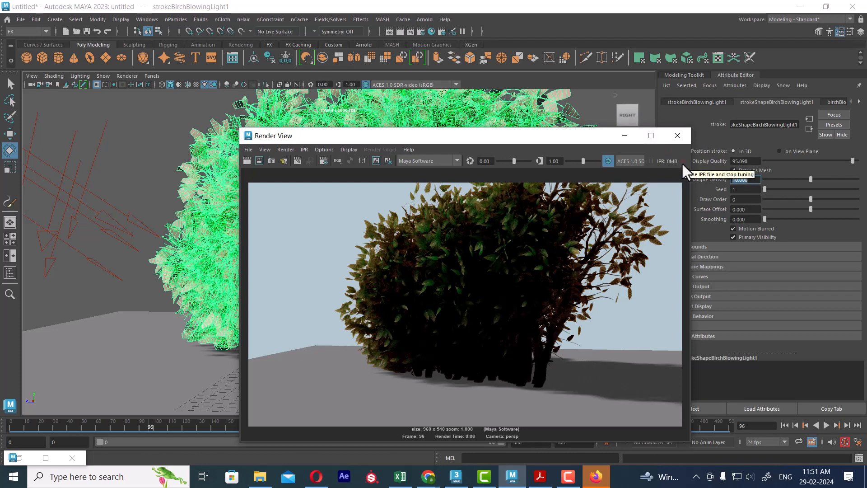
{"action": "left_click", "coordinate": [569, 477]}
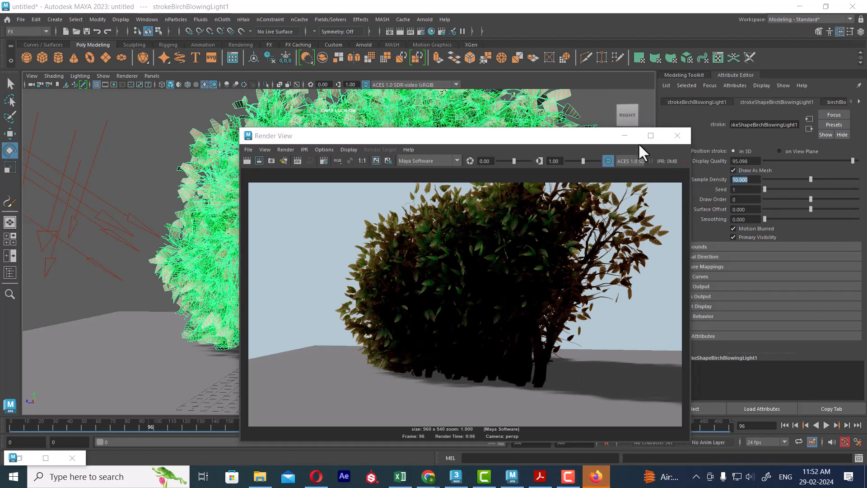
{"action": "left_click", "coordinate": [624, 136]}
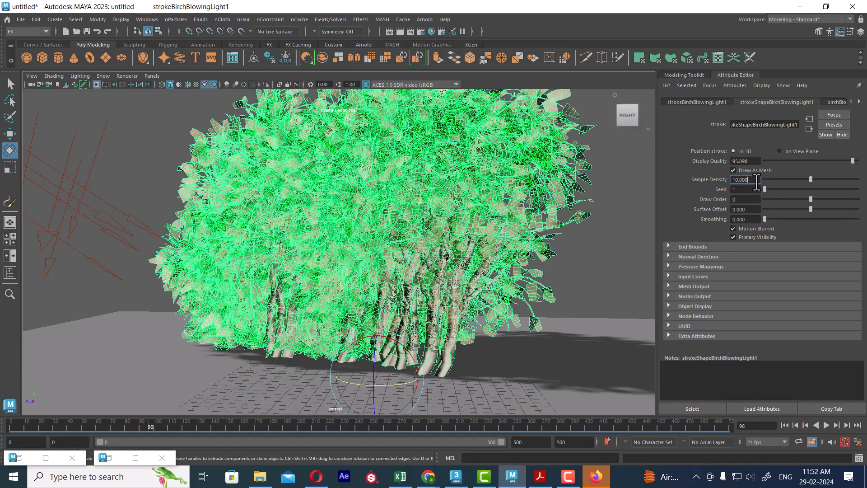
Set the birch stroke's sample density to 1 and its seed to about 113
{"action": "type", "text": "1"}
{"action": "key", "text": "Return"}
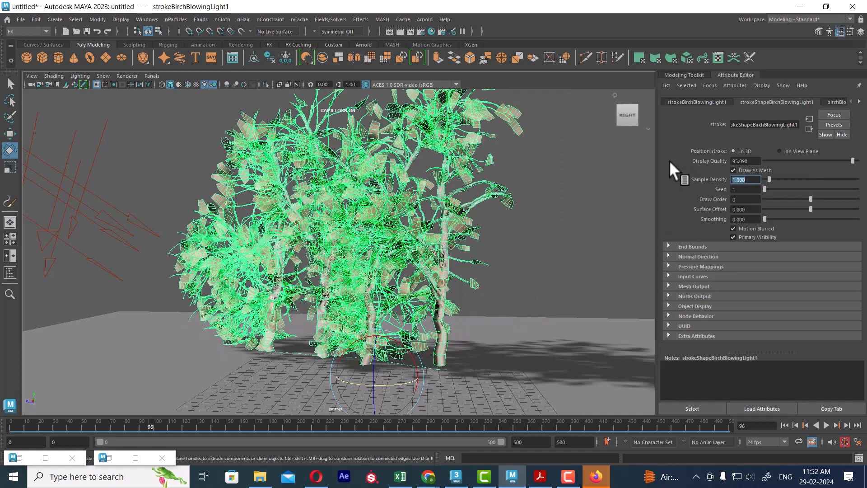
{"action": "left_click_drag", "start_coordinate": [766, 188], "coordinate": [772, 189]}
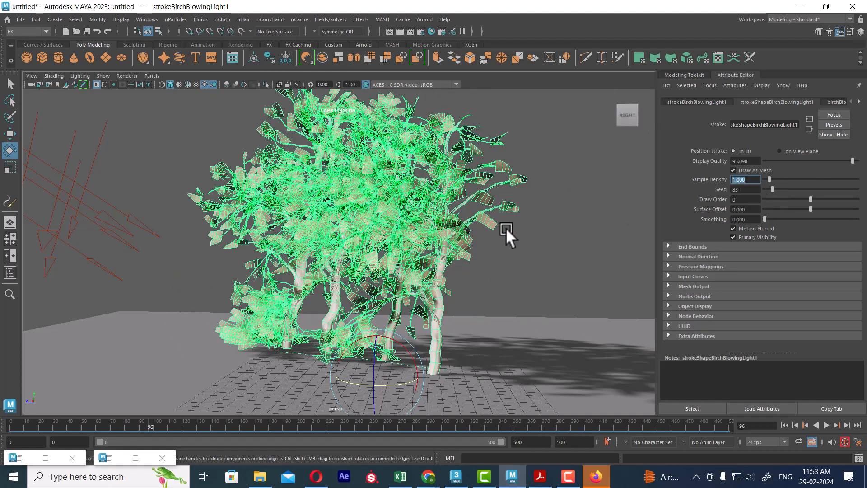
{"action": "left_click_drag", "start_coordinate": [506, 228], "coordinate": [463, 232], "text": "alt"}
{"action": "left_click_drag", "start_coordinate": [772, 187], "coordinate": [774, 191]}
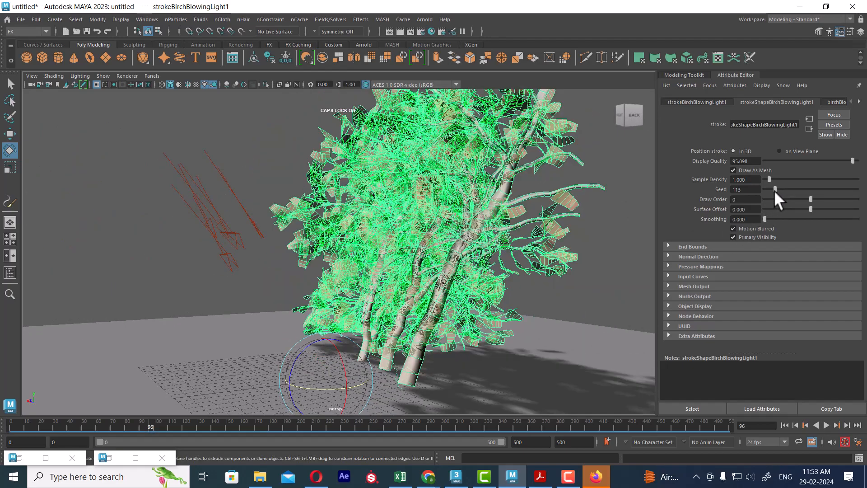
{"action": "left_click_drag", "start_coordinate": [448, 242], "coordinate": [529, 247], "text": "alt"}
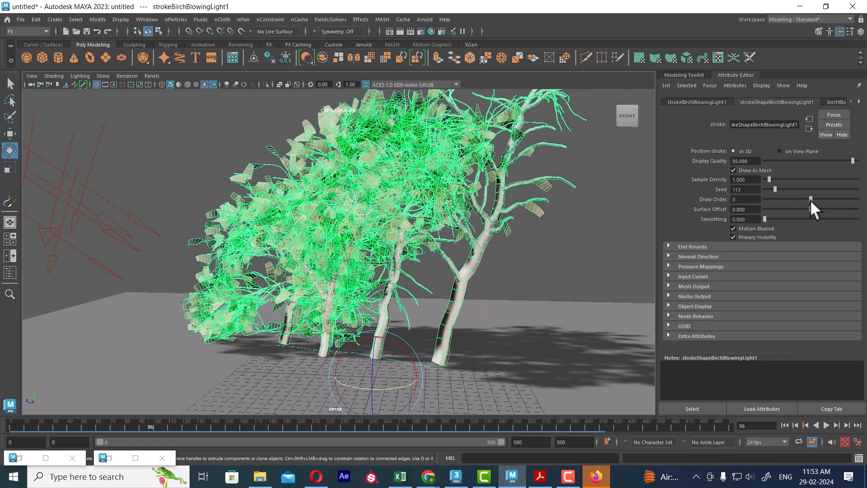
Set the birch stroke's surface offset to about -0.57 and its smoothing to about 4.95, and render the frame
{"action": "mouse_move", "coordinate": [811, 199]}
{"action": "left_mouse_down"}
{"action": "mouse_move", "coordinate": [785, 199]}
{"action": "mouse_move", "coordinate": [830, 202]}
{"action": "mouse_move", "coordinate": [811, 215]}
{"action": "mouse_move", "coordinate": [799, 208]}
{"action": "mouse_move", "coordinate": [745, 217]}
{"action": "mouse_move", "coordinate": [784, 217]}
{"action": "left_mouse_up"}
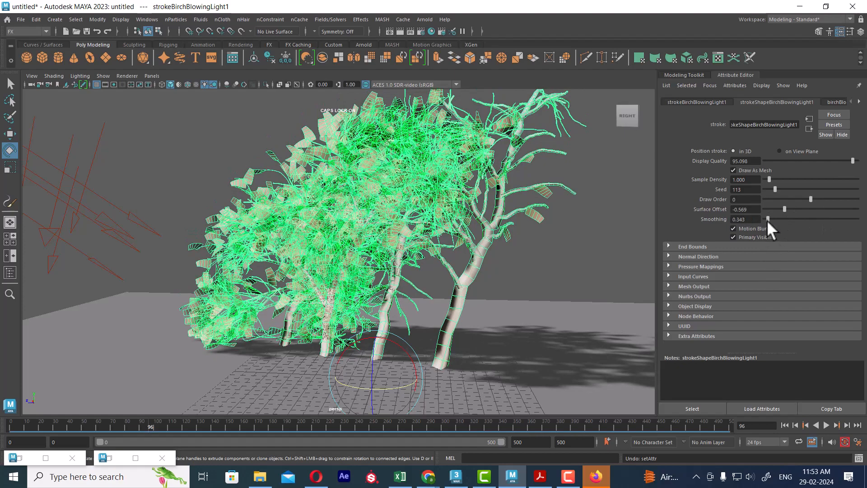
{"action": "mouse_move", "coordinate": [767, 219]}
{"action": "left_mouse_down"}
{"action": "mouse_move", "coordinate": [860, 228]}
{"action": "mouse_move", "coordinate": [750, 227]}
{"action": "mouse_move", "coordinate": [810, 229]}
{"action": "left_mouse_up"}
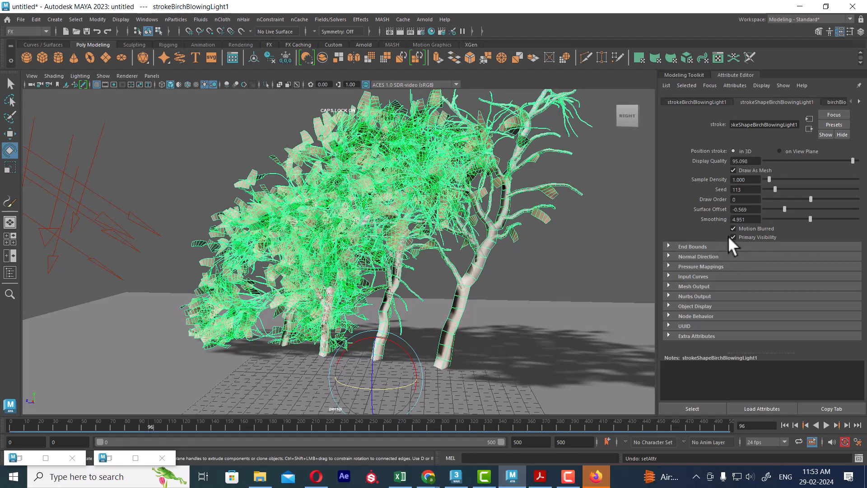
{"action": "left_click", "coordinate": [758, 228]}
{"action": "left_click_drag", "start_coordinate": [511, 211], "coordinate": [500, 238], "text": "alt"}
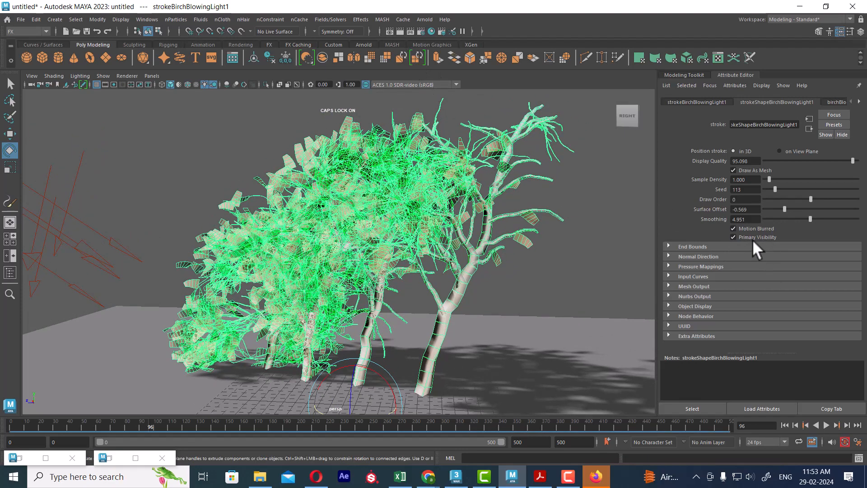
{"action": "left_click", "coordinate": [399, 31]}
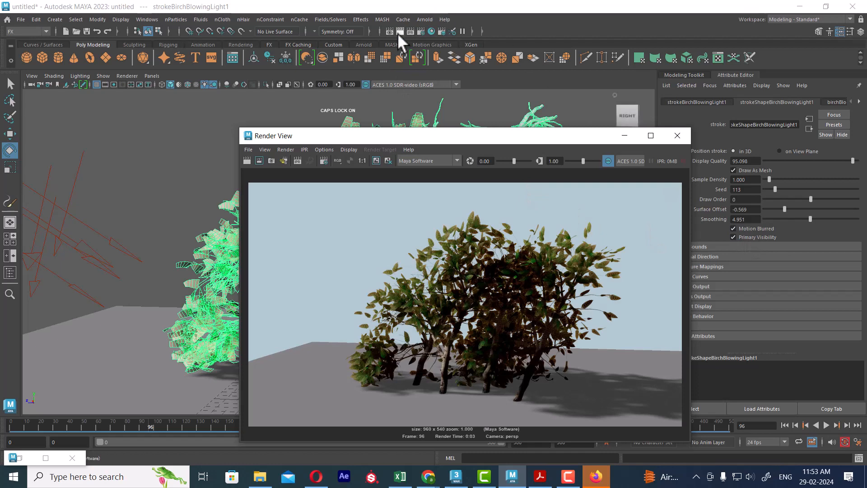
Enable 3D motion blur in the Maya Software render settings and render the frame again
{"action": "left_click", "coordinate": [421, 31]}
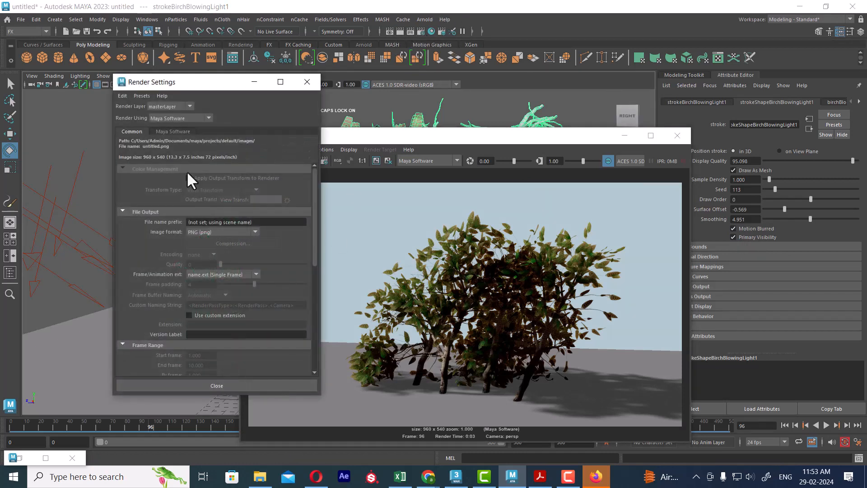
{"action": "left_click", "coordinate": [172, 131]}
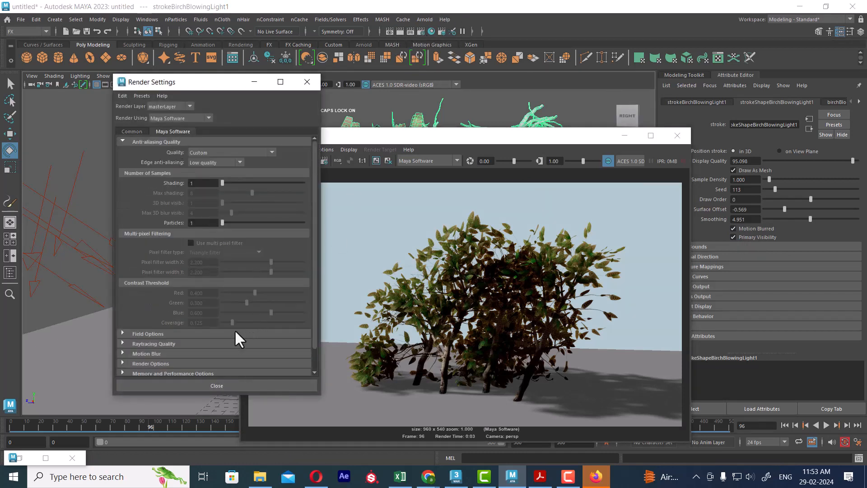
{"action": "left_click", "coordinate": [191, 356]}
{"action": "scroll", "coordinate": [271, 334], "scroll_direction": "down", "scroll_amount": 2}
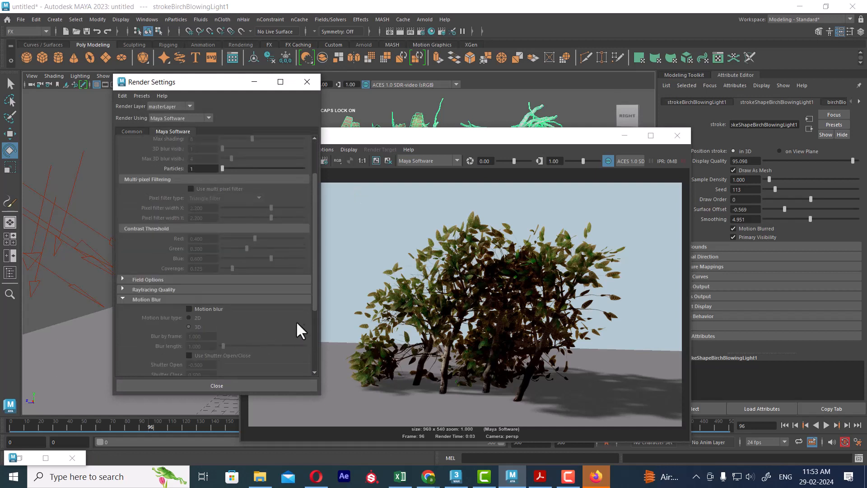
{"action": "left_click", "coordinate": [194, 310]}
{"action": "left_click", "coordinate": [294, 175]}
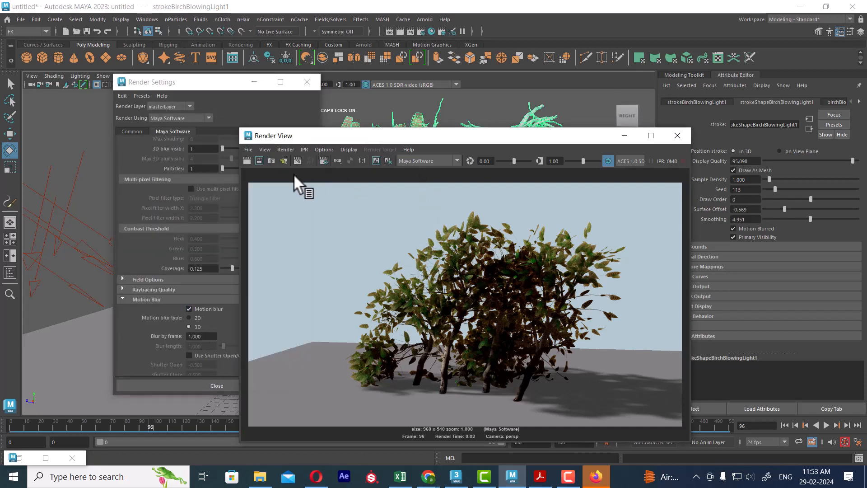
{"action": "left_click", "coordinate": [247, 161]}
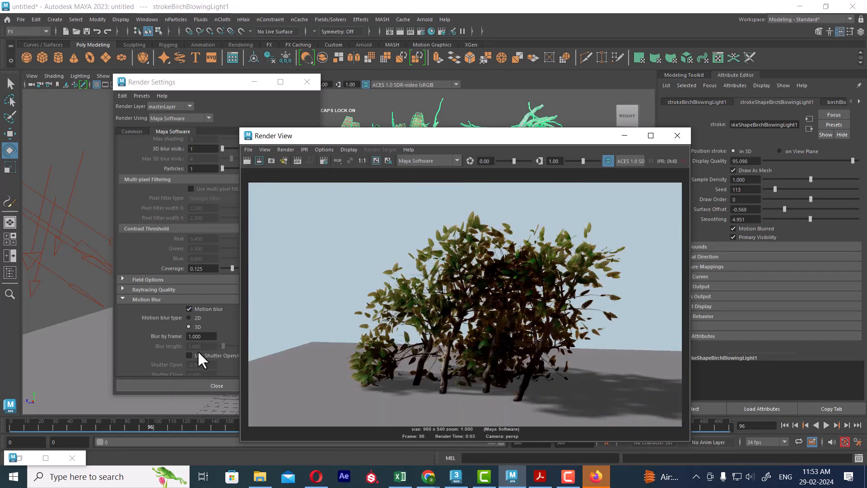
Turn on Use Shutter Open/Close for the motion blur, render the frame and close the Render Settings
{"action": "scroll", "coordinate": [194, 352], "scroll_direction": "down", "scroll_amount": 3}
{"action": "left_click", "coordinate": [196, 275]}
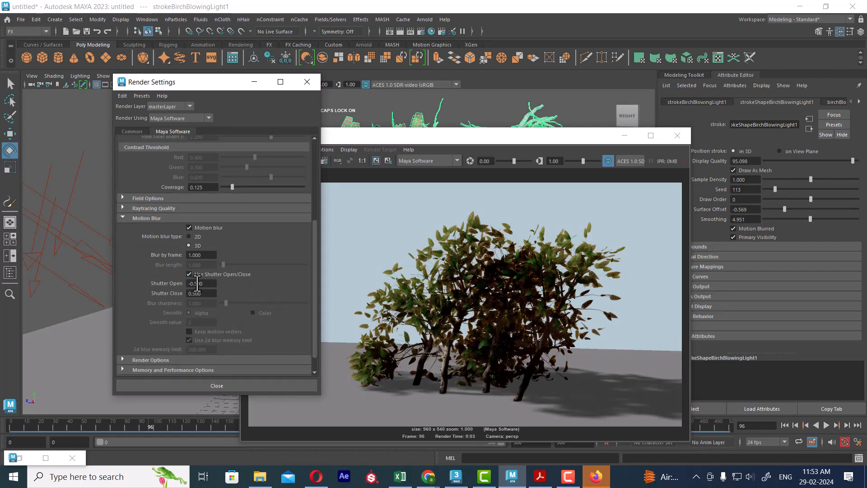
{"action": "left_click", "coordinate": [360, 140]}
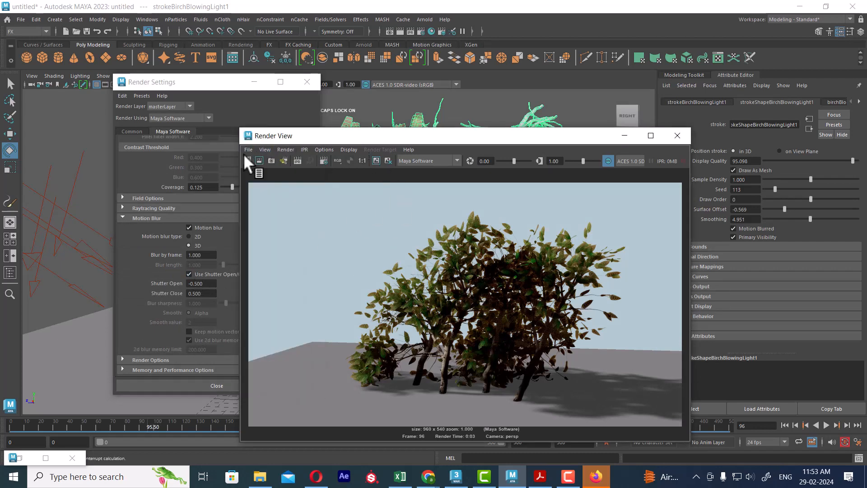
{"action": "left_click", "coordinate": [243, 154]}
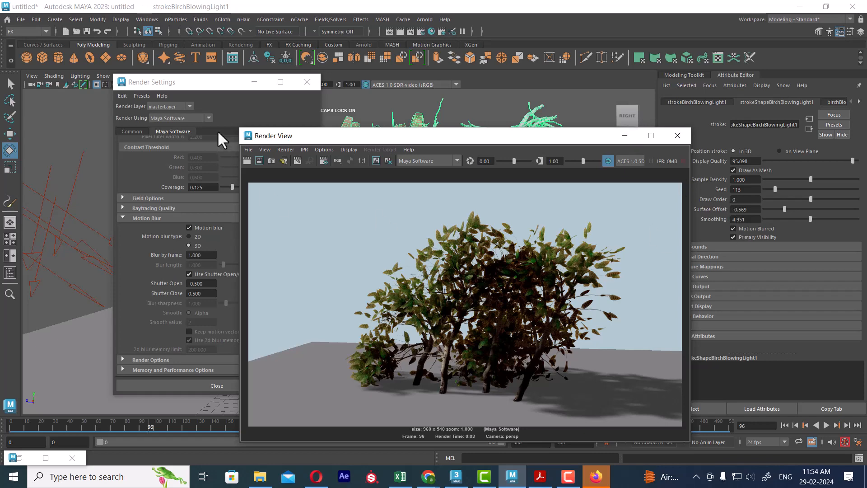
{"action": "left_click", "coordinate": [308, 82]}
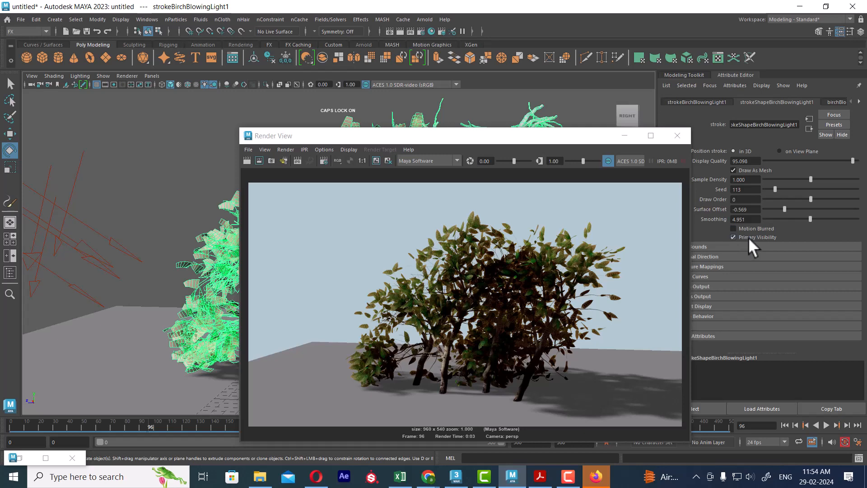
Turn off Motion Blurred for the birch stroke, render with Primary Visibility off and then back on, and minimize the Render View
{"action": "left_click", "coordinate": [246, 161]}
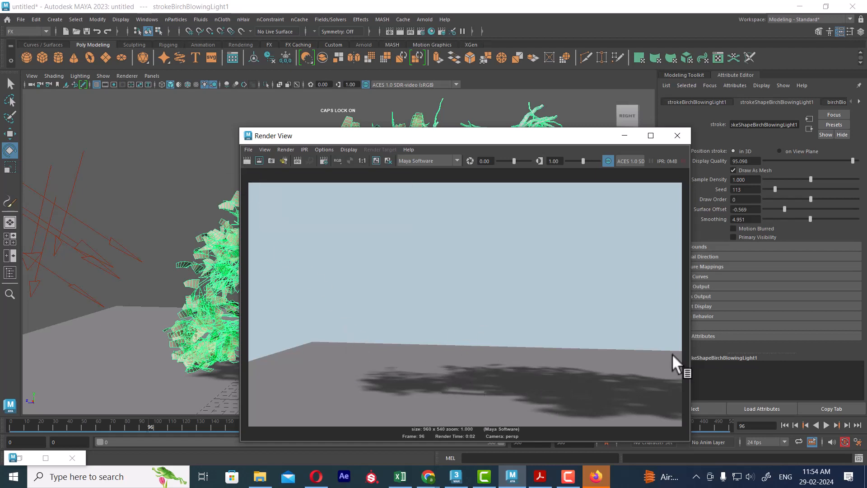
{"action": "left_click", "coordinate": [734, 236]}
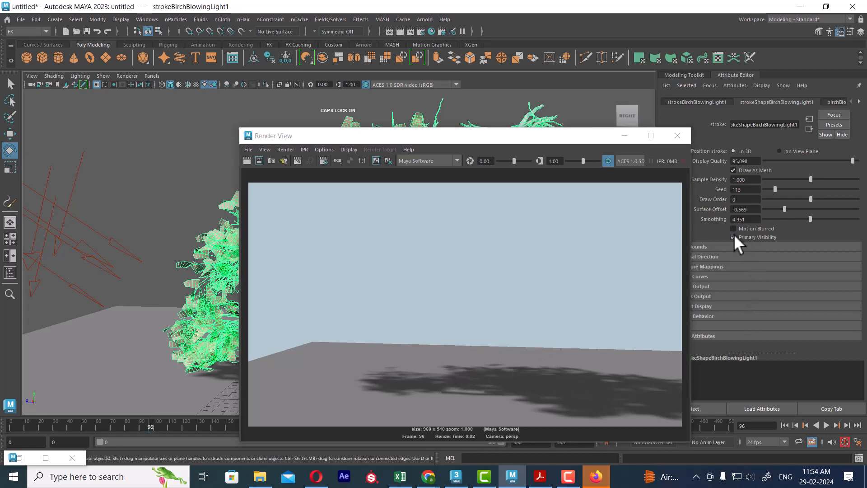
{"action": "left_click", "coordinate": [247, 160]}
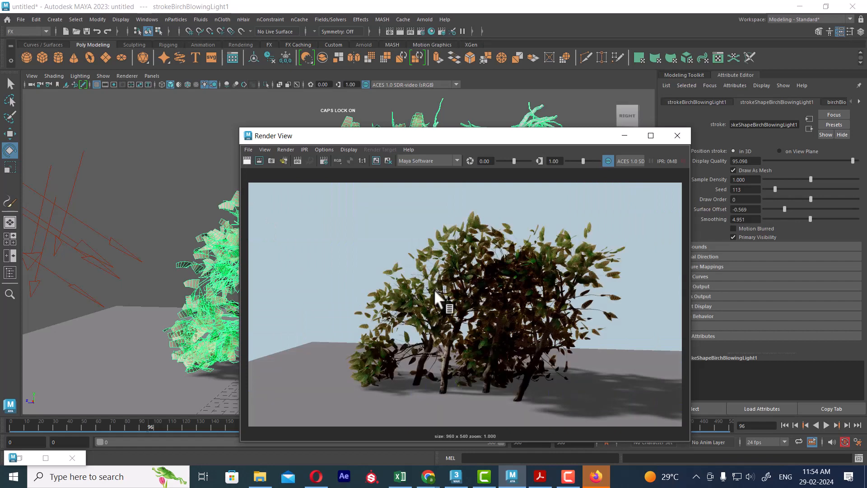
{"action": "left_click_drag", "start_coordinate": [621, 140], "coordinate": [396, 195]}
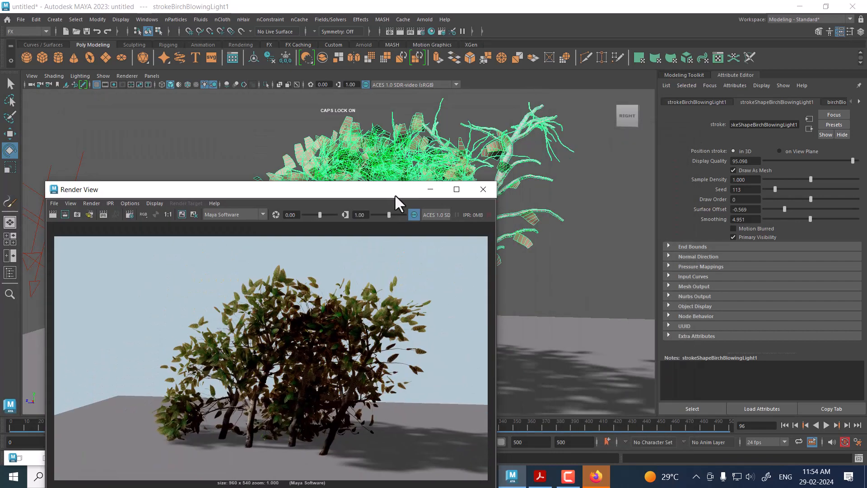
{"action": "left_click", "coordinate": [429, 189]}
Try out the stroke's Min Clip and Max Clip end bounds, returning them to 0 and 1
{"action": "left_click", "coordinate": [691, 246]}
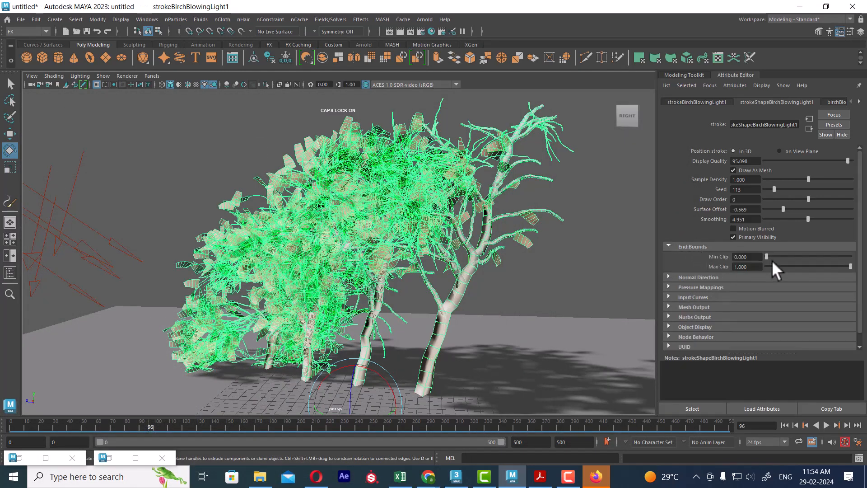
{"action": "mouse_move", "coordinate": [768, 255]}
{"action": "left_mouse_down"}
{"action": "mouse_move", "coordinate": [852, 262]}
{"action": "mouse_move", "coordinate": [750, 270]}
{"action": "left_mouse_up"}
{"action": "mouse_move", "coordinate": [850, 266]}
{"action": "left_mouse_down"}
{"action": "mouse_move", "coordinate": [738, 279]}
{"action": "mouse_move", "coordinate": [866, 278]}
{"action": "mouse_move", "coordinate": [782, 276]}
{"action": "mouse_move", "coordinate": [858, 276]}
{"action": "left_mouse_up"}
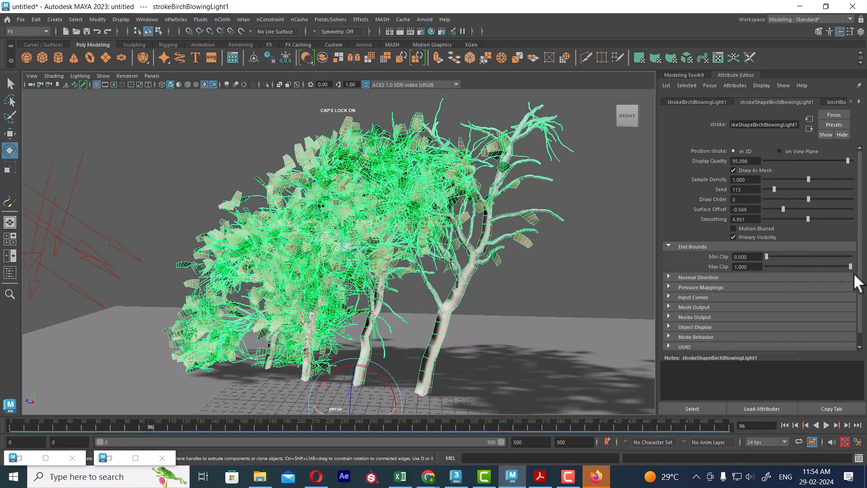
Expand the birch stroke's Pressure Mappings, inspect the Pressure Scale ramp in its enlarged graph, and close the graph
{"action": "left_click", "coordinate": [720, 286]}
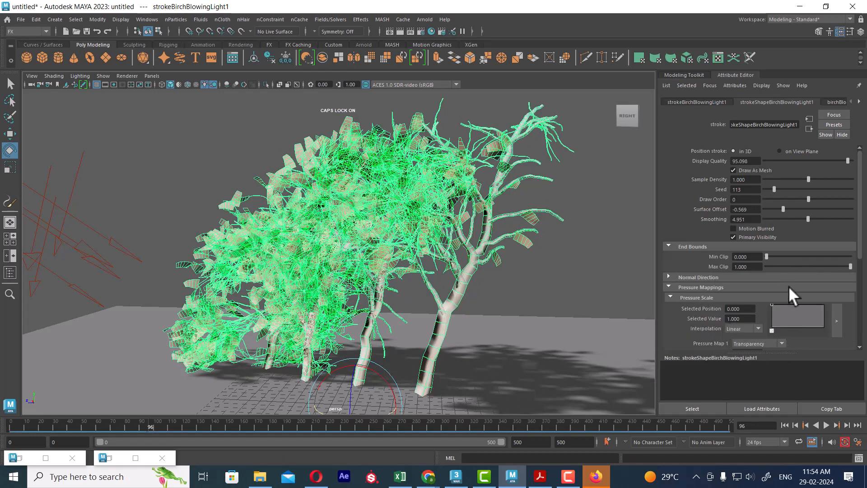
{"action": "scroll", "coordinate": [730, 308], "scroll_direction": "down", "scroll_amount": 3}
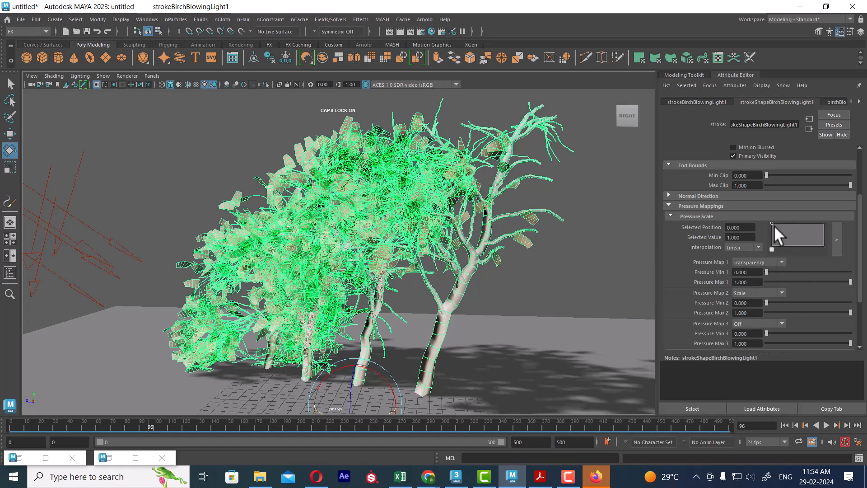
{"action": "left_click", "coordinate": [835, 239]}
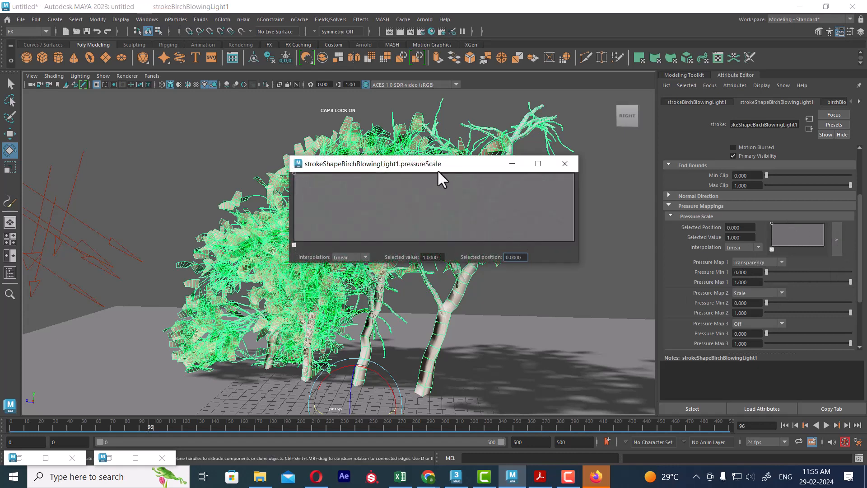
{"action": "left_click_drag", "start_coordinate": [437, 170], "coordinate": [522, 169]}
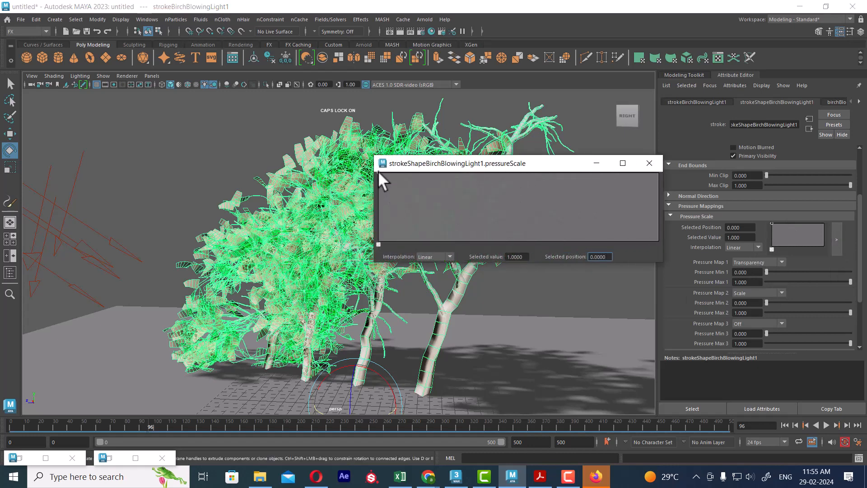
{"action": "mouse_move", "coordinate": [378, 173]}
{"action": "left_mouse_down"}
{"action": "mouse_move", "coordinate": [370, 233]}
{"action": "mouse_move", "coordinate": [365, 180]}
{"action": "mouse_move", "coordinate": [360, 224]}
{"action": "mouse_move", "coordinate": [374, 157]}
{"action": "left_mouse_up"}
{"action": "left_click", "coordinate": [652, 163]}
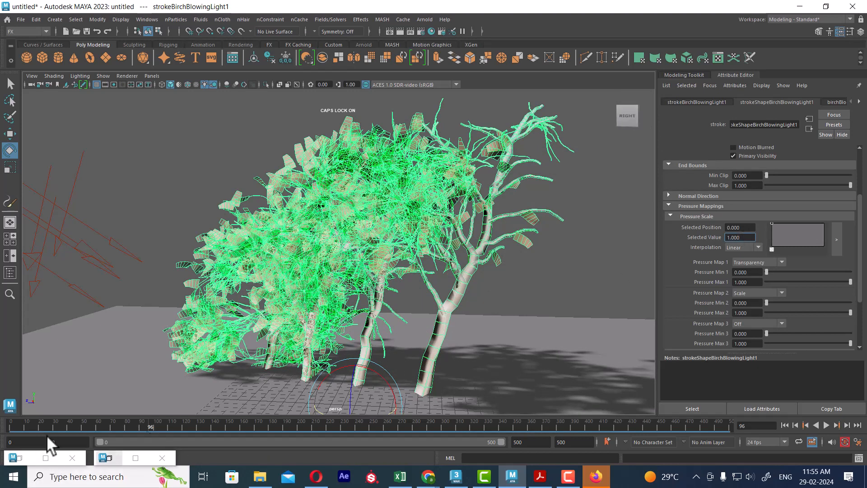
At frame 0, set the Pressure Scale's Selected Value to 0 and set a key on it
{"action": "left_click_drag", "start_coordinate": [30, 423], "coordinate": [0, 424]}
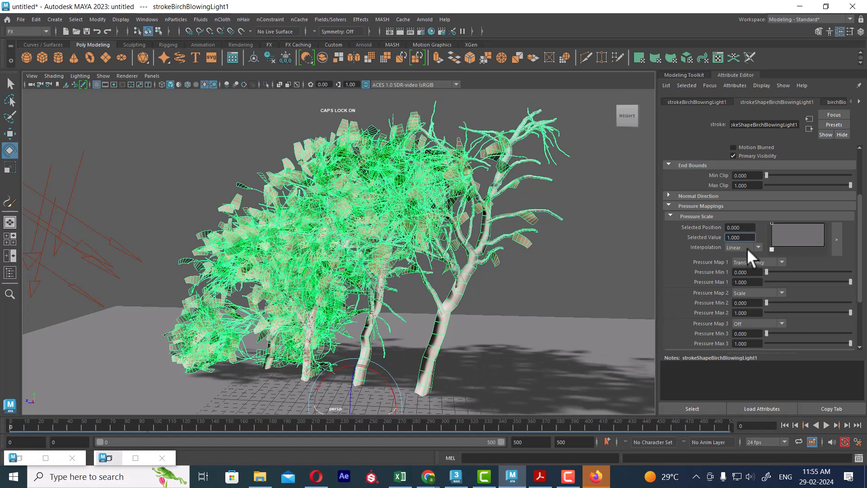
{"action": "left_click_drag", "start_coordinate": [748, 239], "coordinate": [685, 239]}
{"action": "type", "text": "0"}
{"action": "key", "text": "Return"}
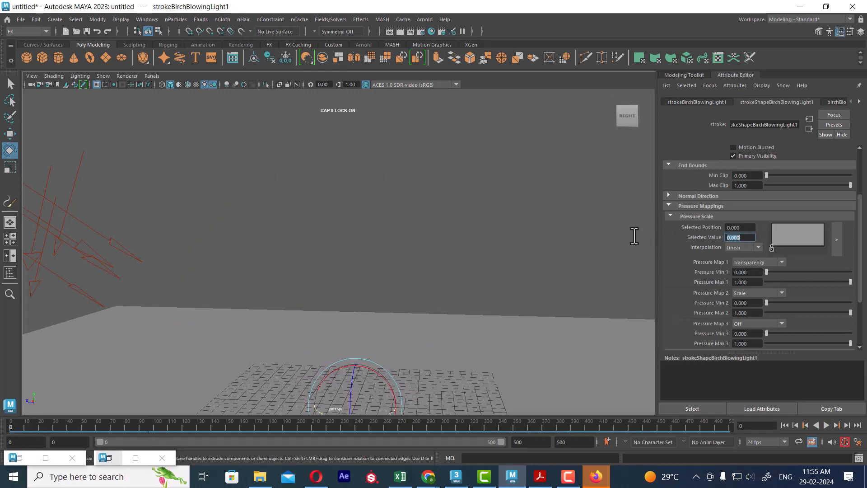
{"action": "right_click", "coordinate": [712, 234]}
{"action": "left_click", "coordinate": [733, 251]}
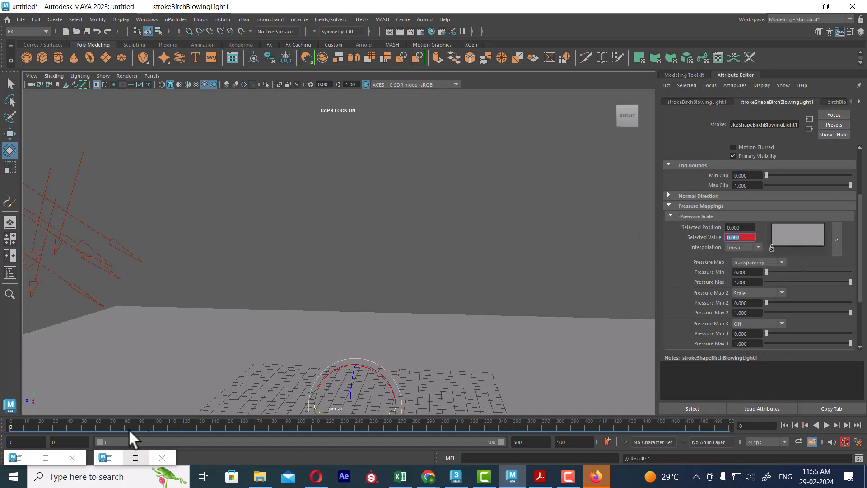
Move to frame 121 and set the Pressure Scale's Selected Value to 1
{"action": "left_click_drag", "start_coordinate": [158, 425], "coordinate": [164, 425]}
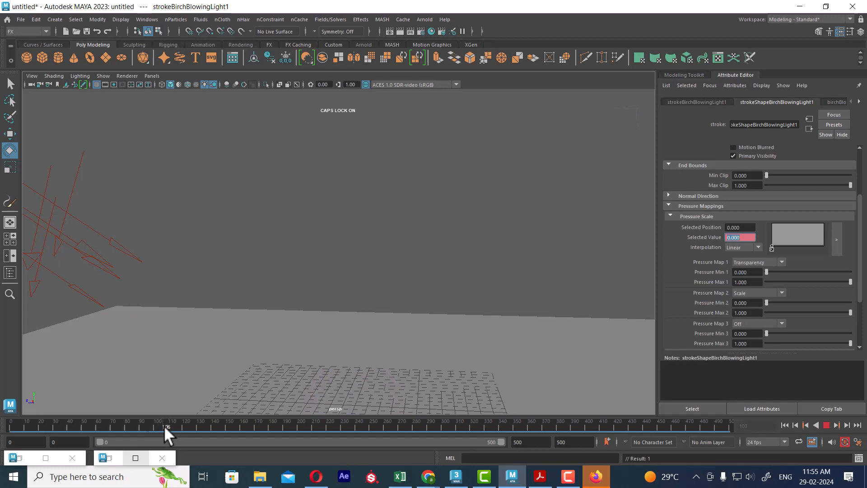
{"action": "left_click", "coordinate": [188, 426]}
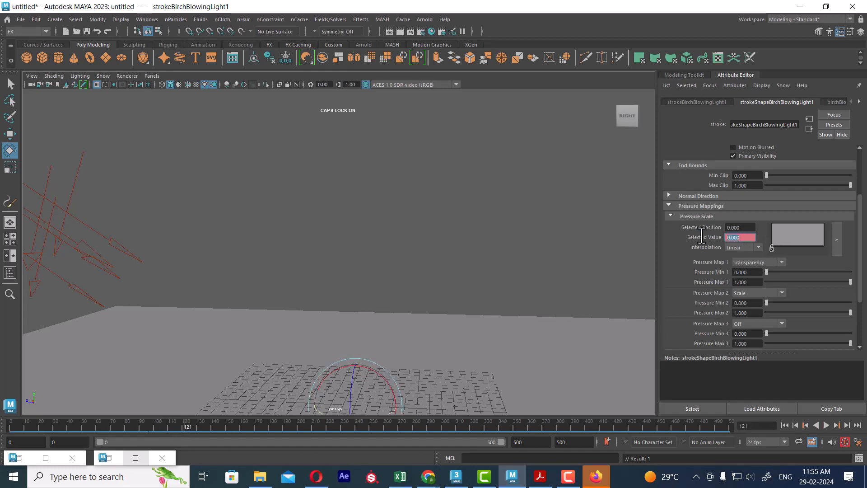
{"action": "type", "text": "1"}
{"action": "key", "text": "Return"}
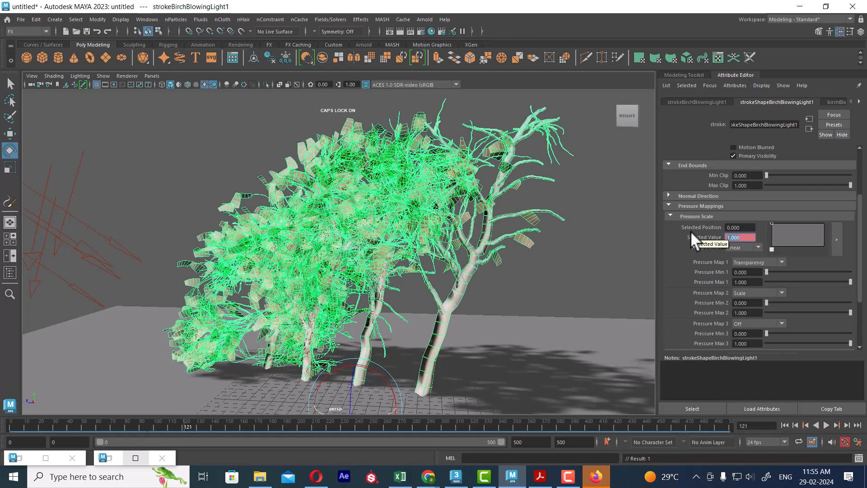
Set the playback range end to 121, play the animation from frame 0 and stop it
{"action": "left_click", "coordinate": [524, 442]}
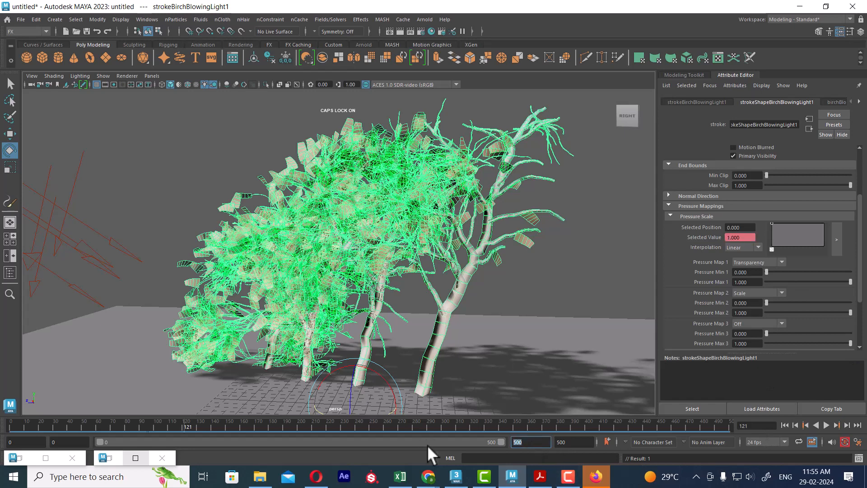
{"action": "type", "text": "121"}
{"action": "key", "text": "Return"}
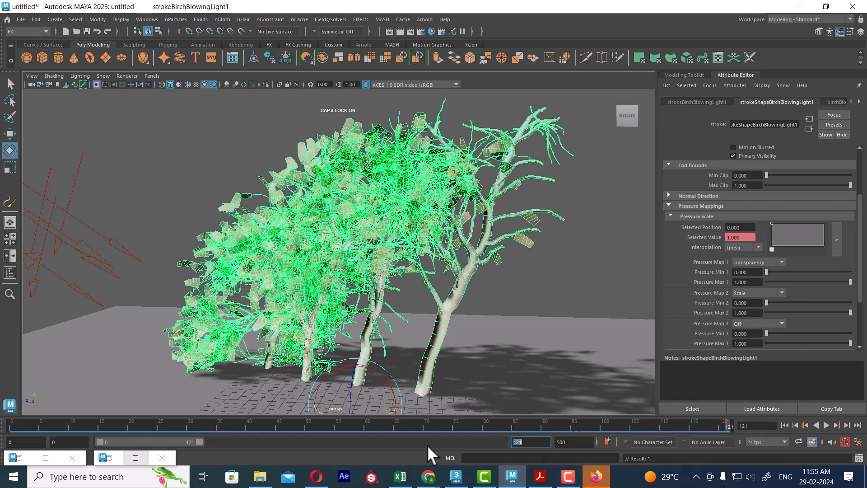
{"action": "left_click", "coordinate": [784, 425]}
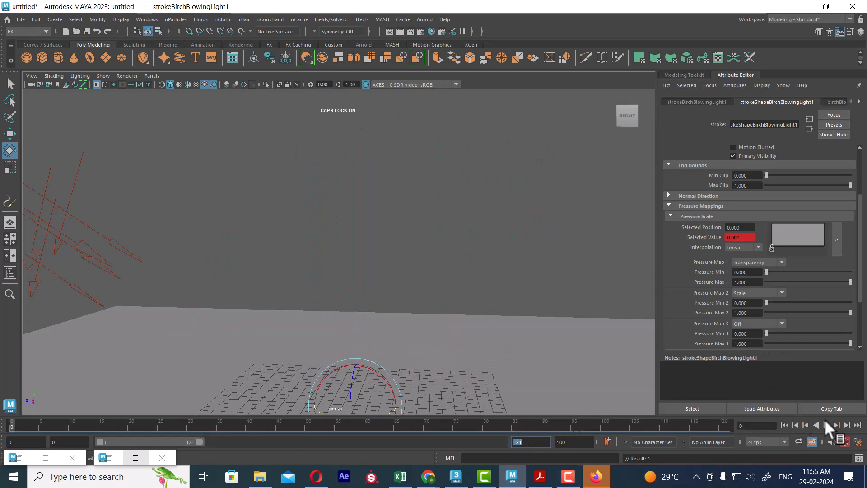
{"action": "left_click", "coordinate": [826, 425]}
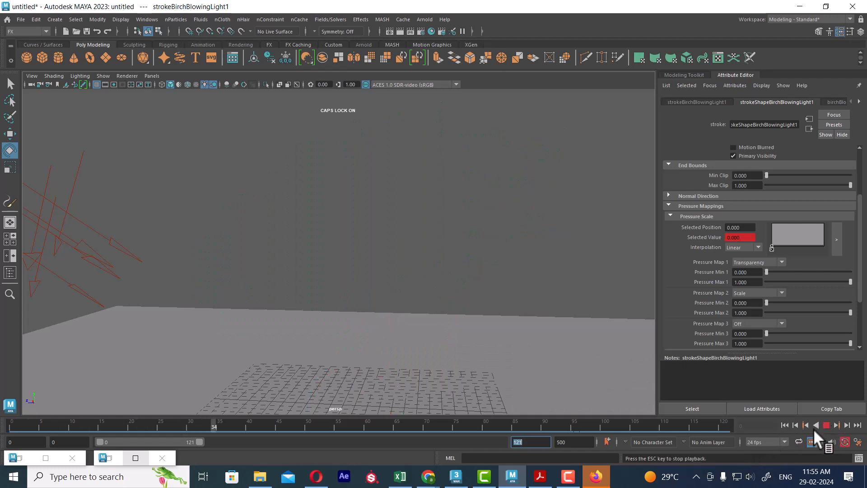
{"action": "left_click", "coordinate": [826, 425]}
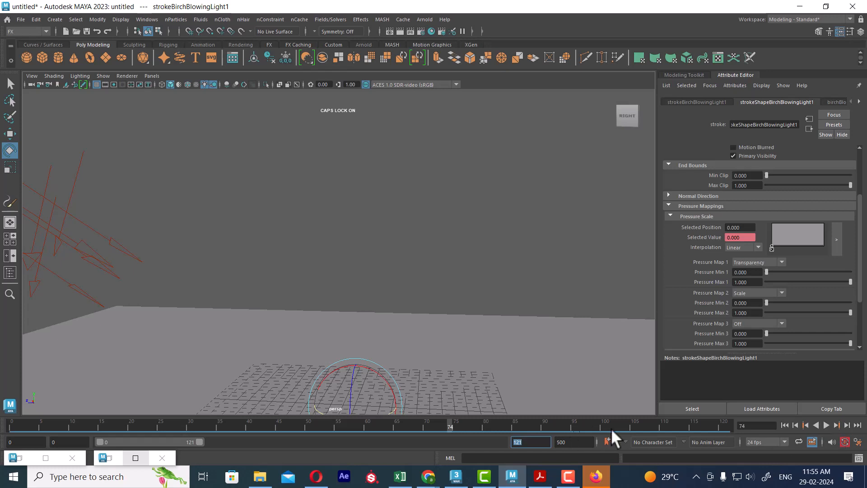
At frame 121, set the Pressure Scale's Selected Value to 1 and key it
{"action": "key", "text": "alt+v"}
{"action": "double_click", "coordinate": [725, 238]}
{"action": "key", "text": "Return"}
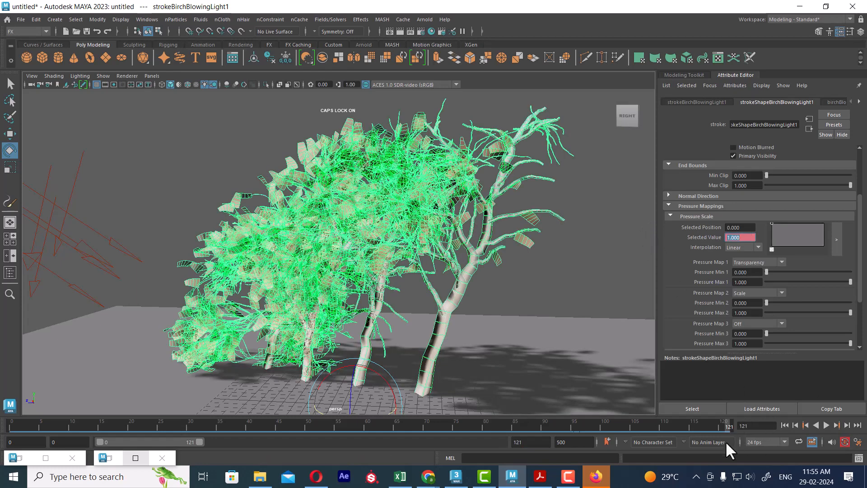
{"action": "right_click", "coordinate": [704, 234]}
{"action": "left_click", "coordinate": [686, 253]}
Play the tree growth from the first frame to check the Pressure Scale animation, and stop playback
{"action": "left_click", "coordinate": [784, 426]}
{"action": "left_click", "coordinate": [826, 425]}
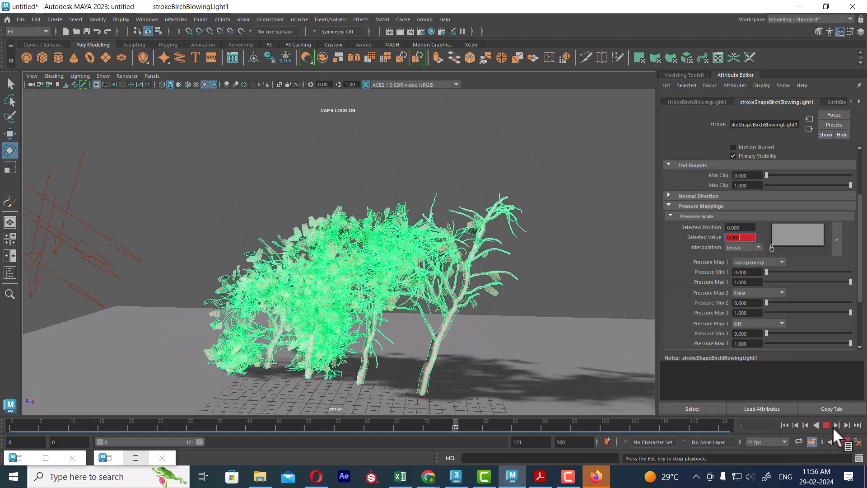
{"action": "left_click", "coordinate": [827, 425]}
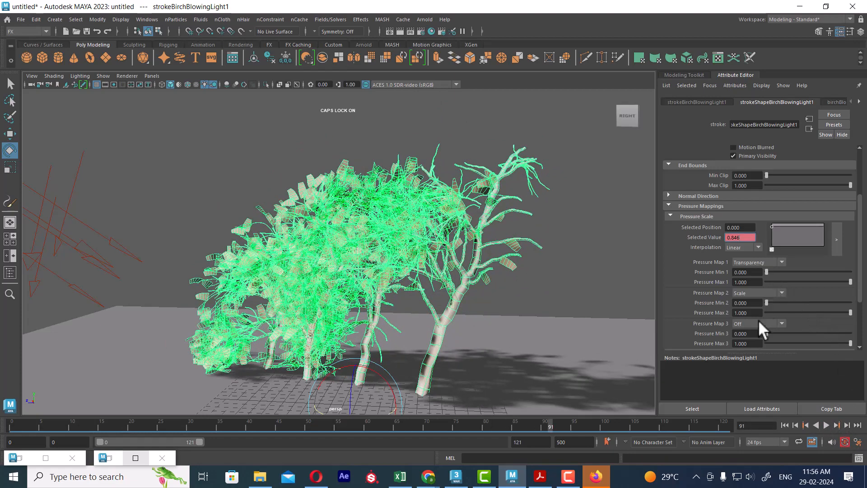
Try Tube Width for Pressure Map 1 while varying Pressure Max 1, and switch the map to Color
{"action": "left_click", "coordinate": [772, 263]}
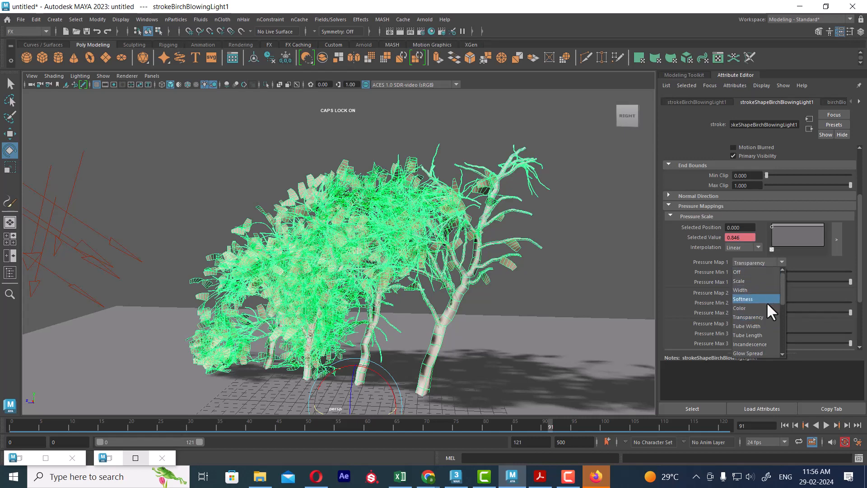
{"action": "left_click", "coordinate": [766, 325]}
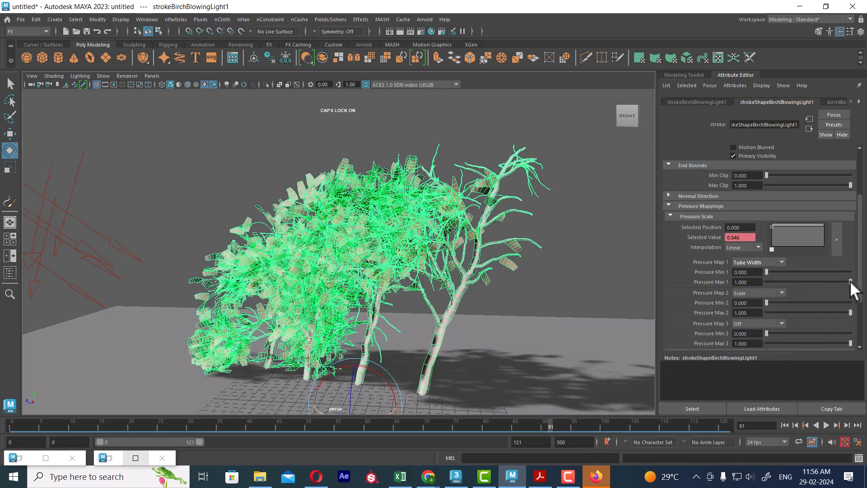
{"action": "left_click_drag", "start_coordinate": [850, 281], "coordinate": [861, 297]}
{"action": "left_click", "coordinate": [767, 261]}
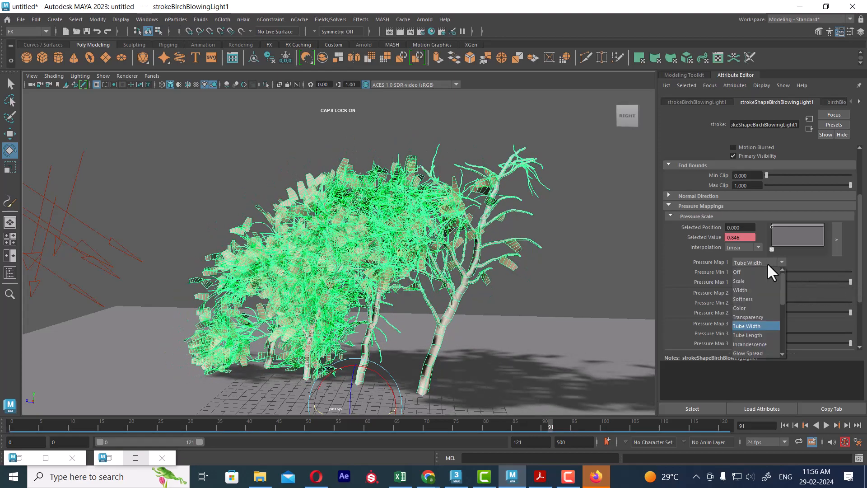
{"action": "left_click", "coordinate": [767, 308]}
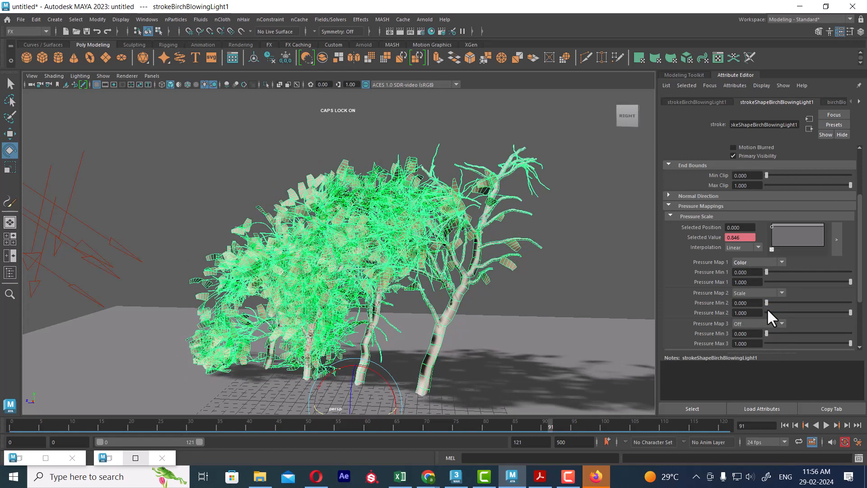
Set Pressure Map 1 to Random and try out Pressure Max 1, returning it to 1
{"action": "left_click", "coordinate": [767, 267]}
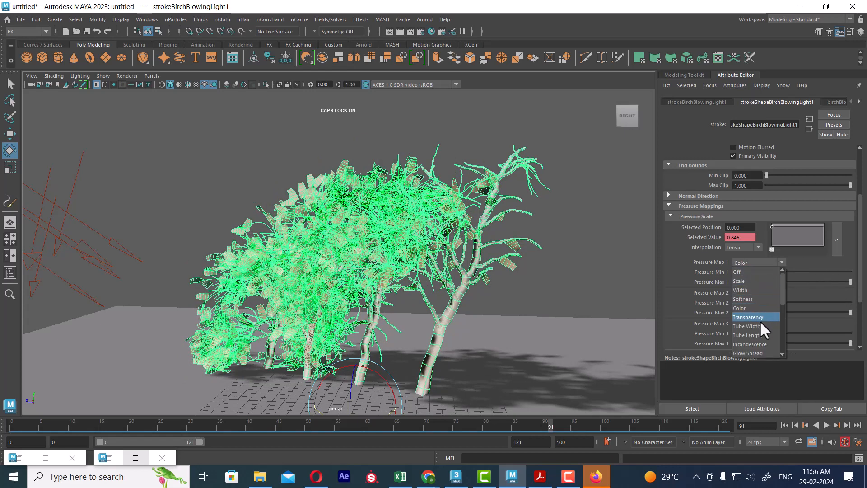
{"action": "scroll", "coordinate": [758, 338], "scroll_direction": "down", "scroll_amount": 1}
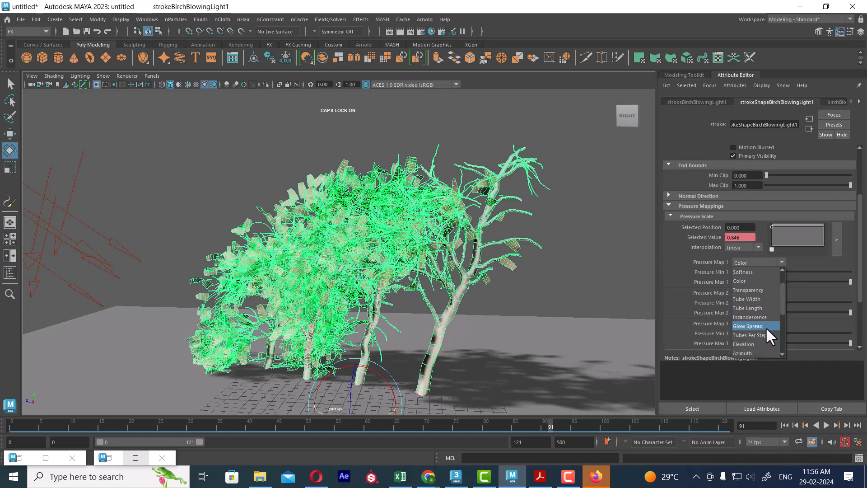
{"action": "scroll", "coordinate": [766, 346], "scroll_direction": "down", "scroll_amount": 1}
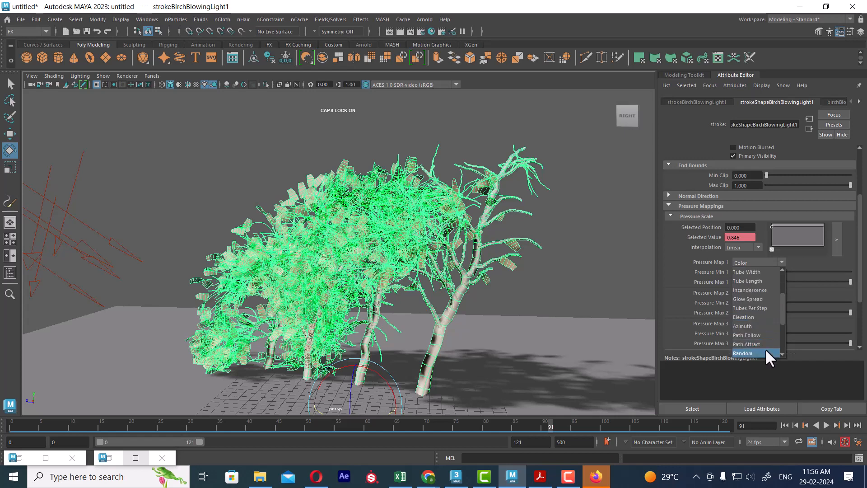
{"action": "left_click", "coordinate": [765, 349]}
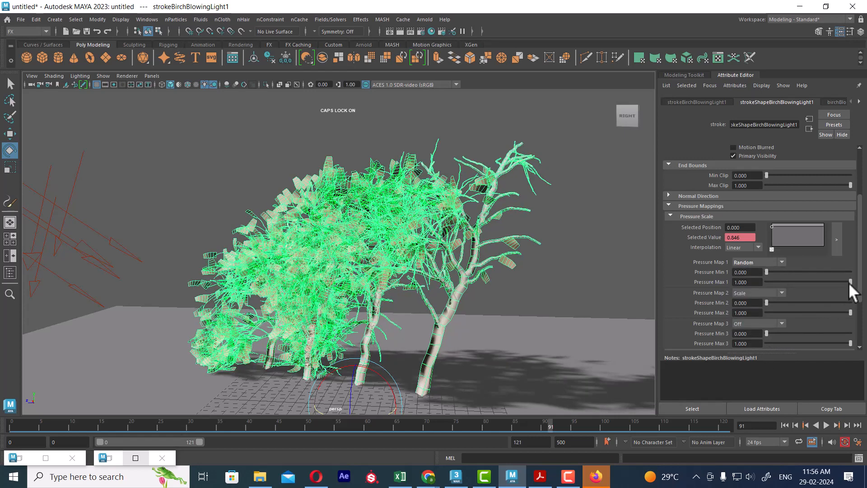
{"action": "mouse_move", "coordinate": [849, 282]}
{"action": "left_mouse_down"}
{"action": "mouse_move", "coordinate": [766, 284]}
{"action": "mouse_move", "coordinate": [850, 285]}
{"action": "mouse_move", "coordinate": [744, 294]}
{"action": "mouse_move", "coordinate": [852, 294]}
{"action": "left_mouse_up"}
At frame 0, lower Pressure Max 1 to 0 and set a key on it
{"action": "left_click", "coordinate": [784, 426]}
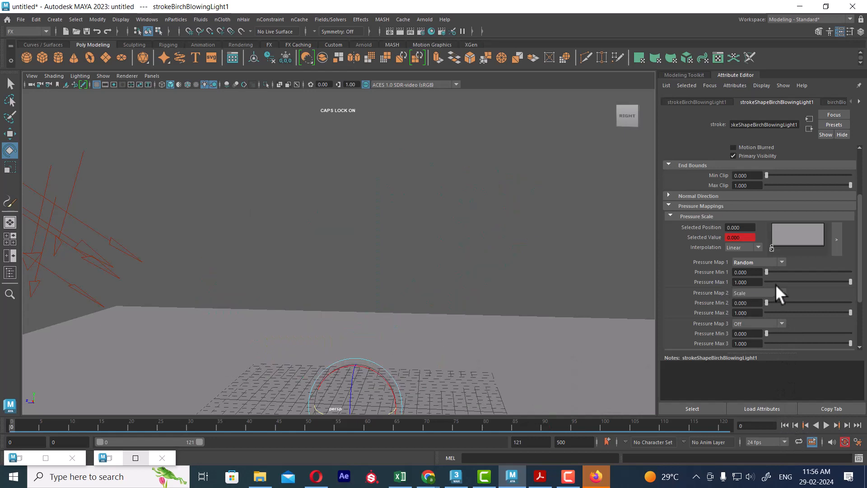
{"action": "left_click_drag", "start_coordinate": [776, 282], "coordinate": [718, 284]}
{"action": "right_click", "coordinate": [719, 281]}
{"action": "left_click", "coordinate": [736, 296]}
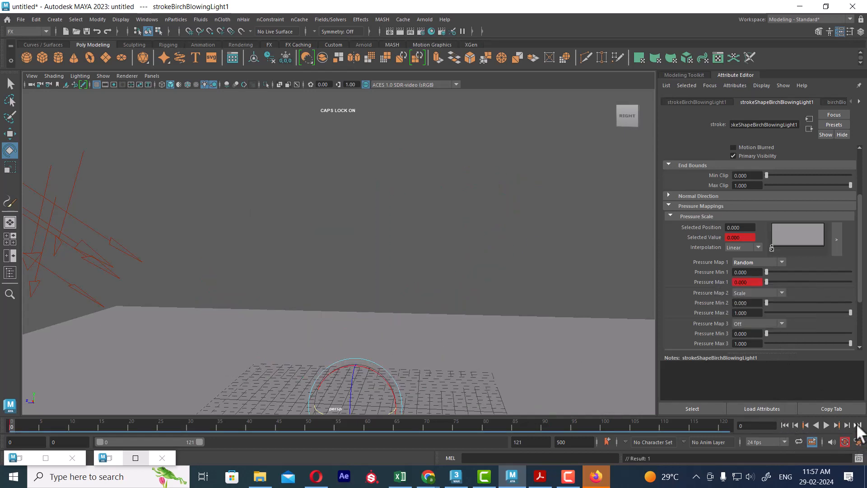
At frame 121, raise Pressure Max 1 to 1 and set a key on it
{"action": "left_click", "coordinate": [858, 425]}
{"action": "left_click_drag", "start_coordinate": [767, 281], "coordinate": [852, 283]}
{"action": "right_click", "coordinate": [714, 283]}
{"action": "left_click", "coordinate": [717, 298]}
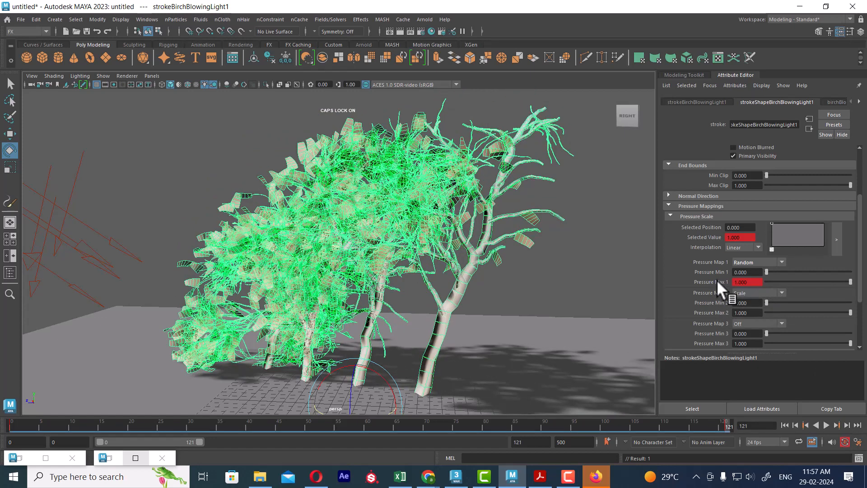
{"action": "right_click", "coordinate": [717, 280]}
{"action": "left_click", "coordinate": [738, 295]}
Play the animation, stop it at frame 112 and render that frame
{"action": "left_click", "coordinate": [826, 425]}
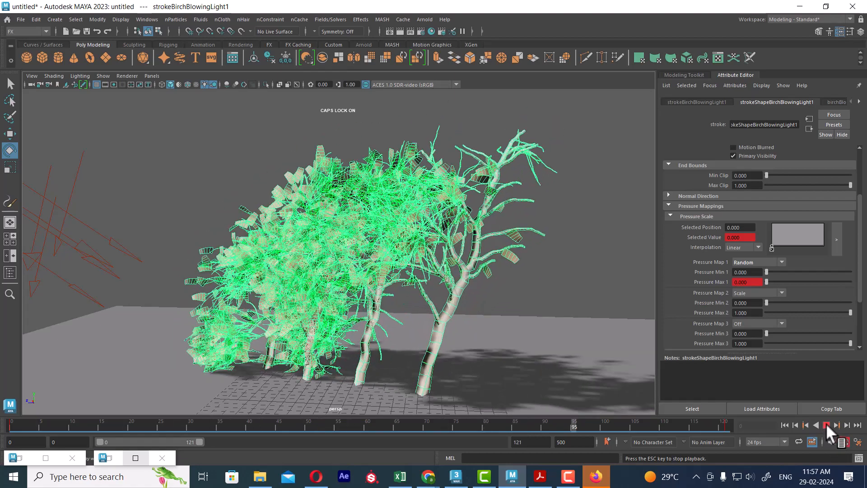
{"action": "left_click", "coordinate": [826, 425]}
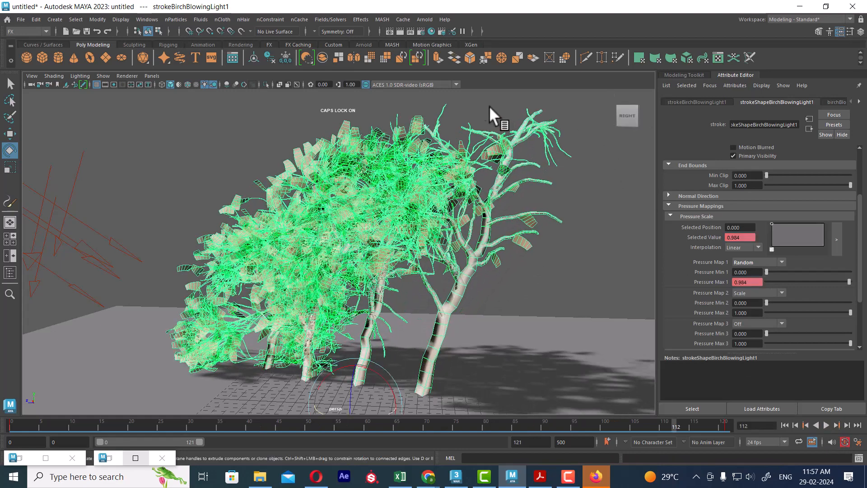
{"action": "left_click", "coordinate": [400, 31]}
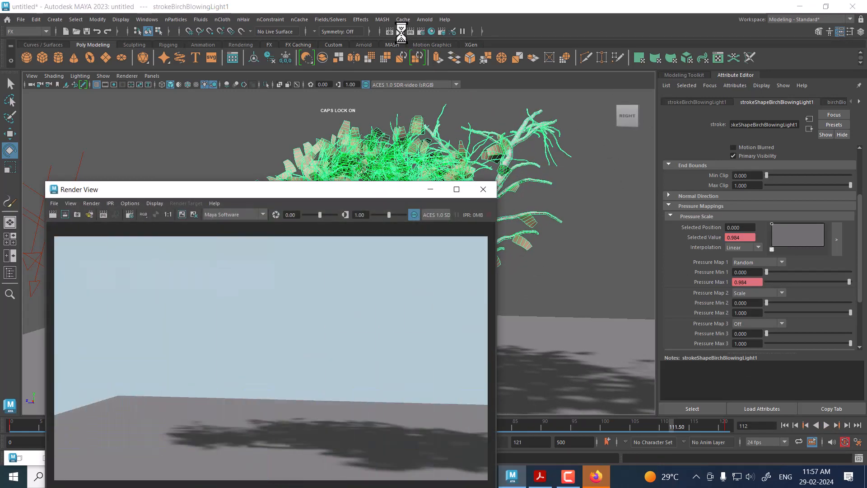